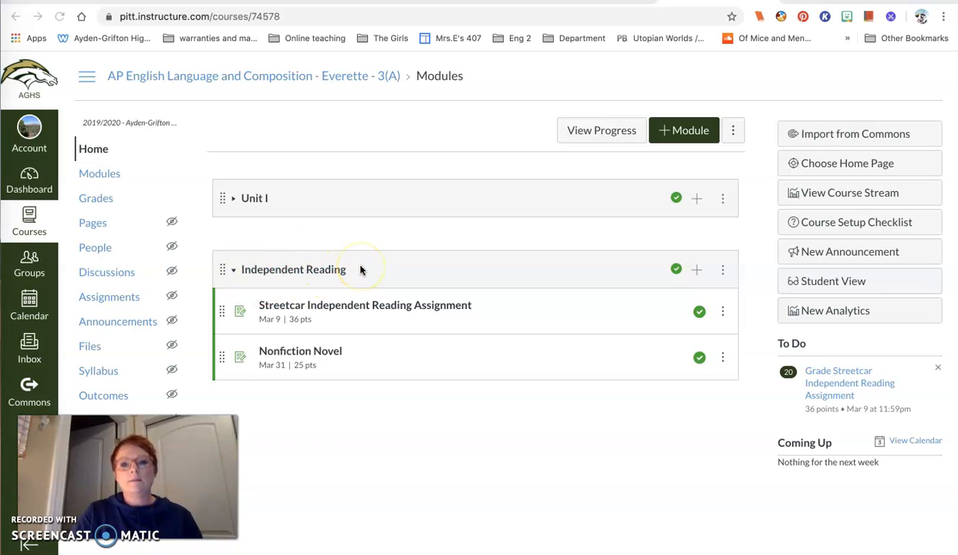
Add a new assignment named "Reading Quiz 1" to the Independent Reading module
click(696, 272)
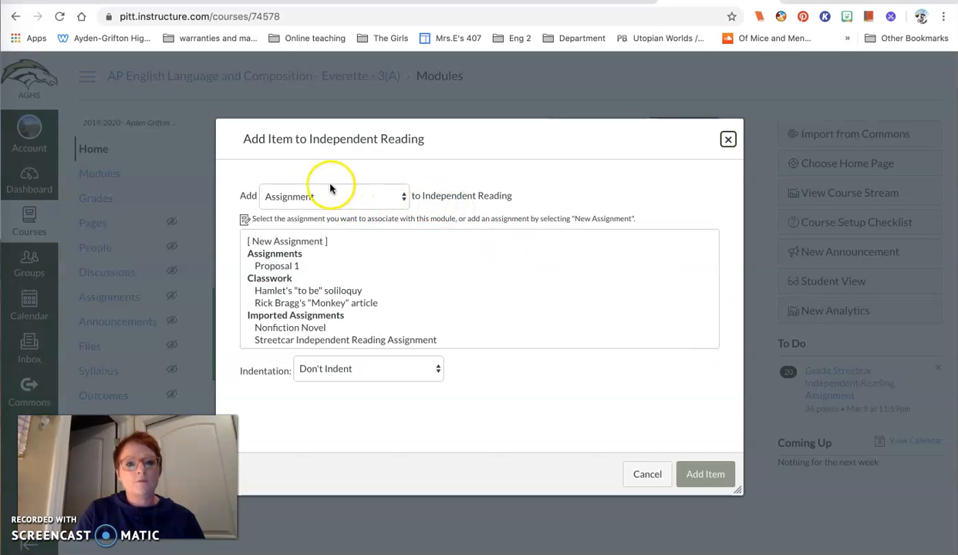
click(401, 197)
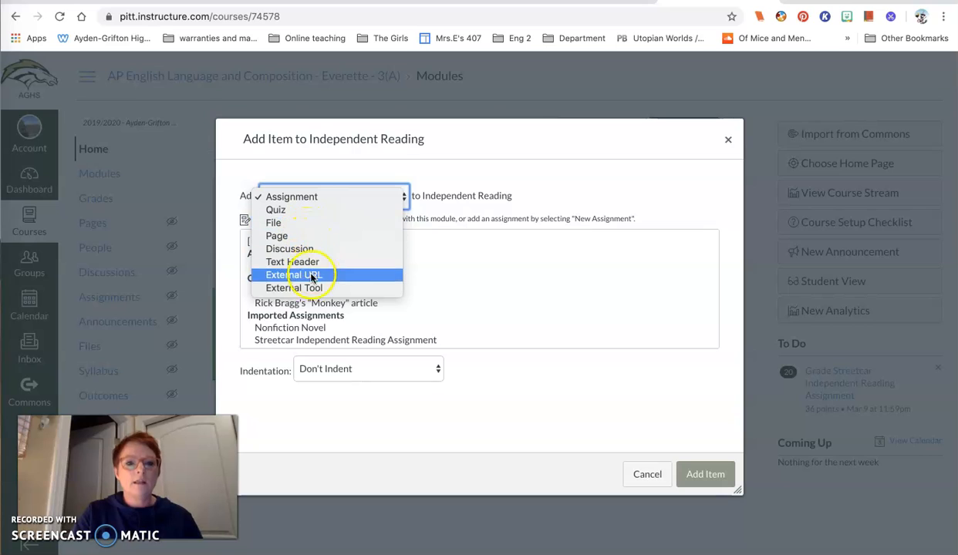
click(283, 199)
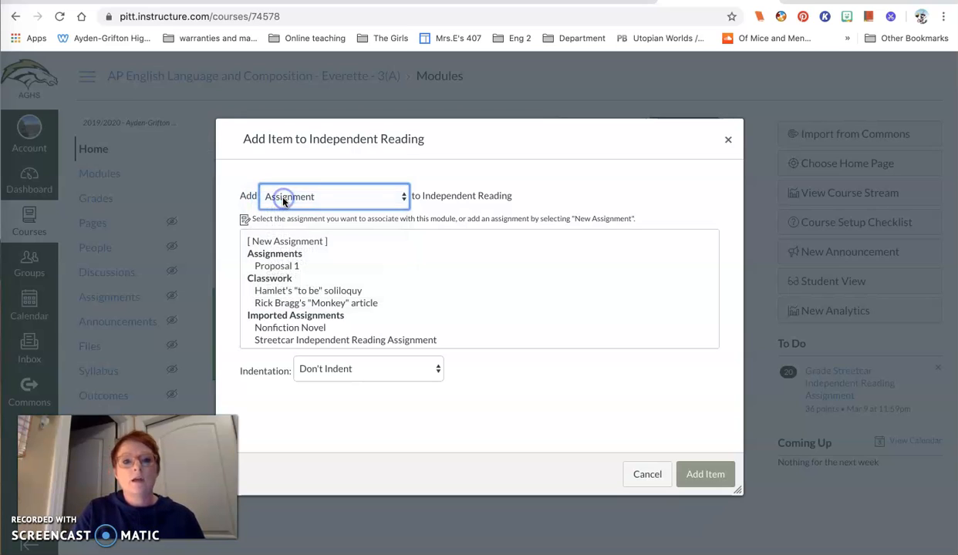
click(282, 243)
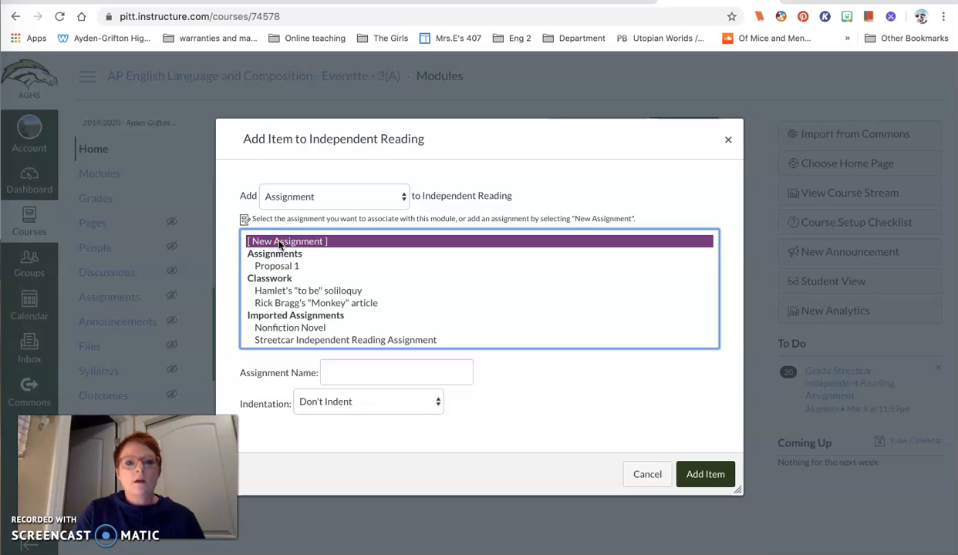
click(365, 373)
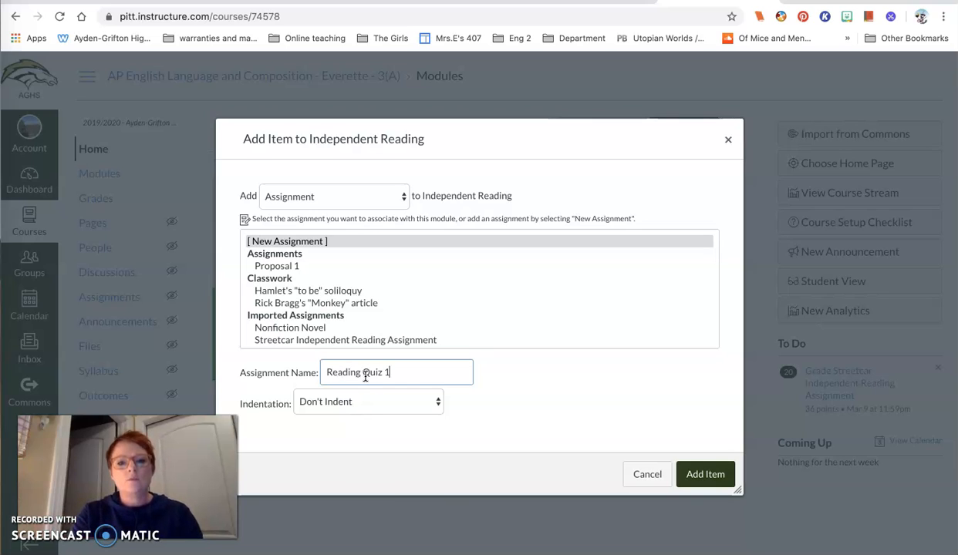
click(703, 474)
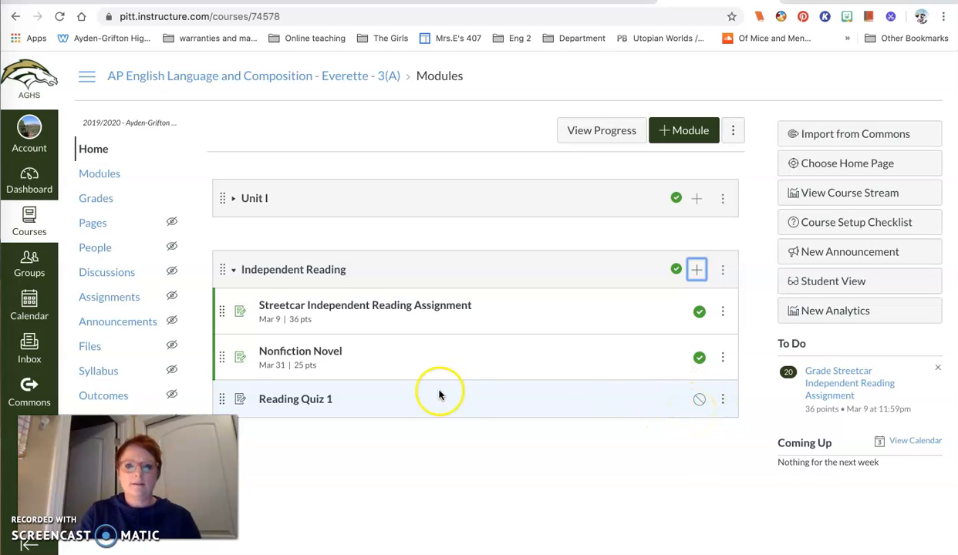
Edit Reading Quiz 1 and enter five numbered lines in its description: kjdkioiu, letitieh, iihi4ighnign, oeiuhoigoig and itientien
click(294, 402)
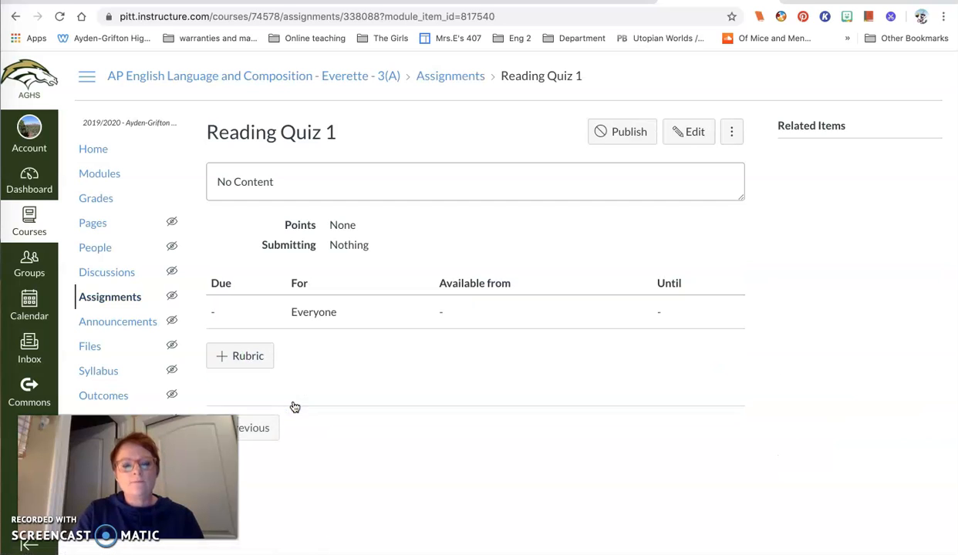
click(694, 134)
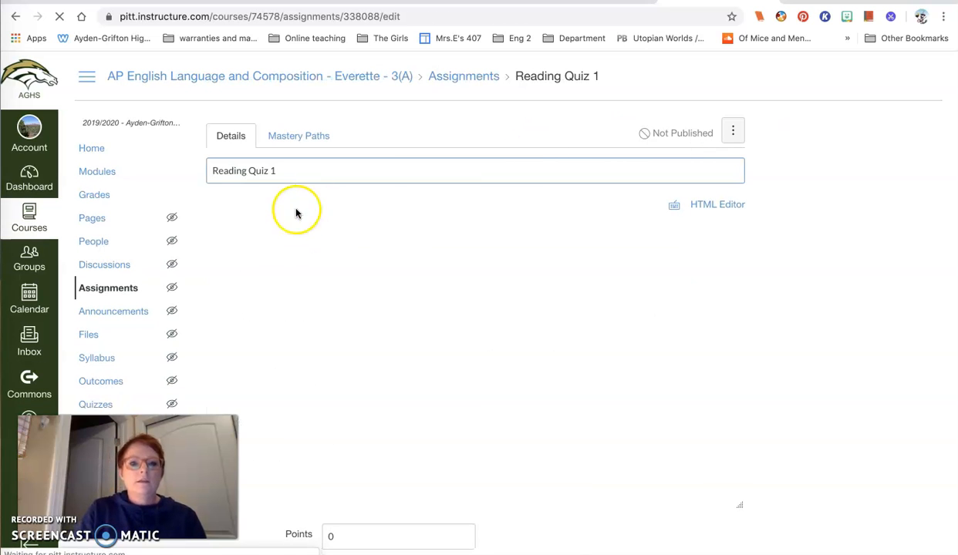
click(289, 315)
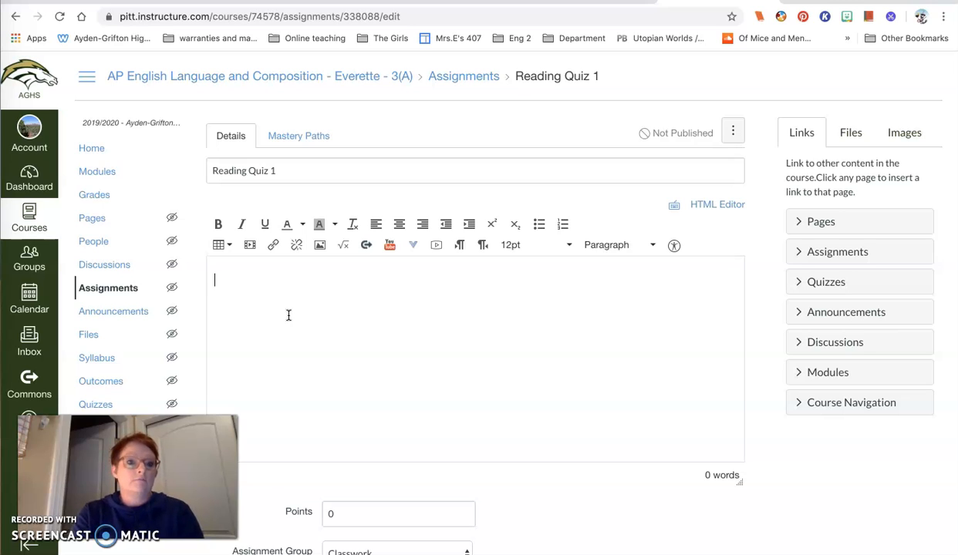
text(kjdkioiu)
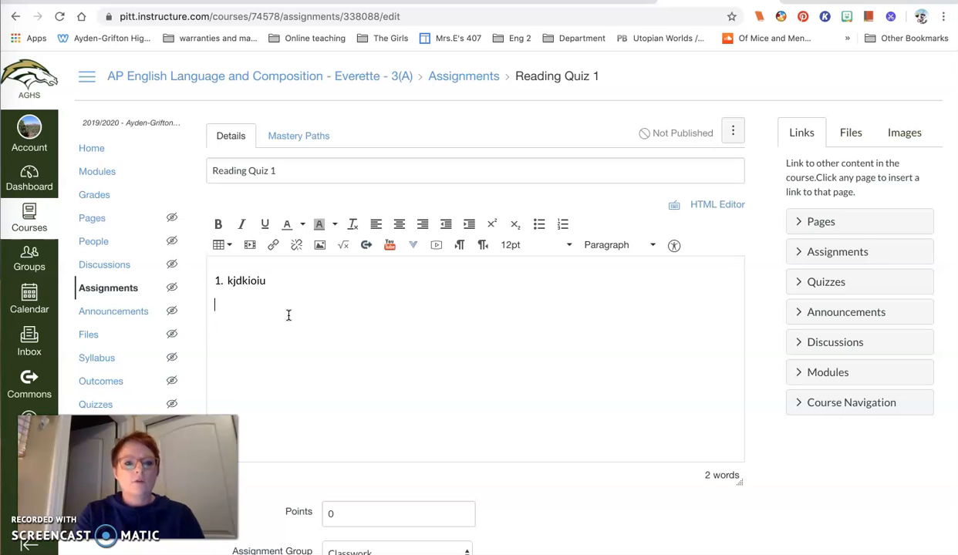
text( 2. letitieh)
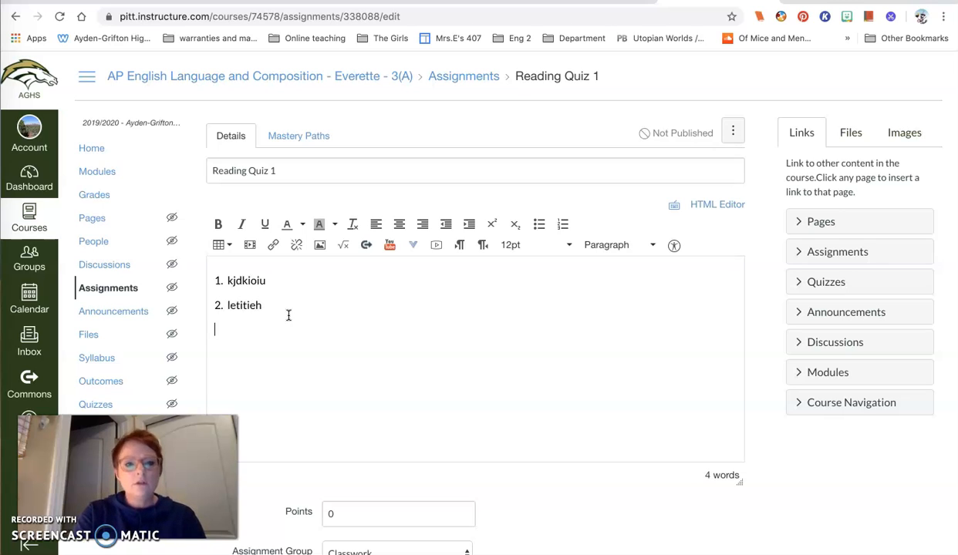
text( 3. iih)
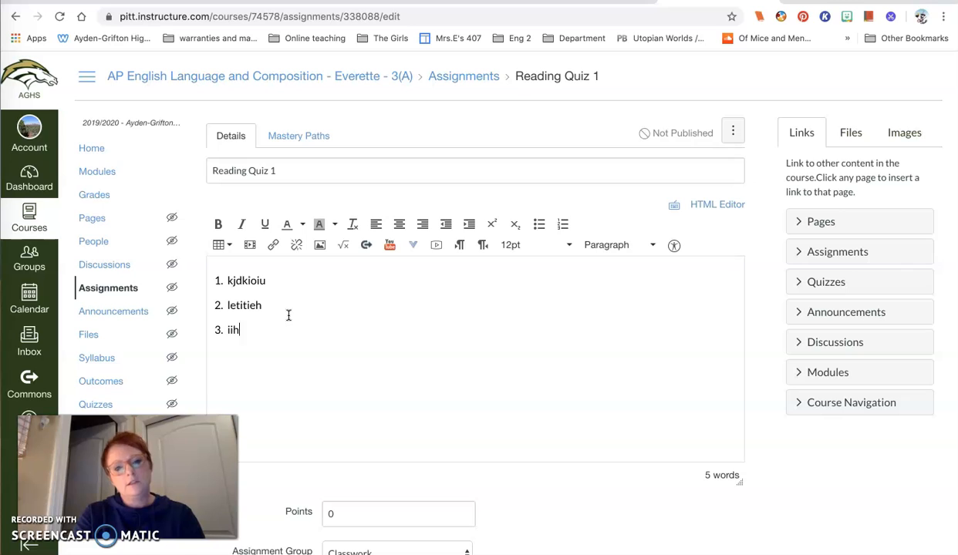
text(i4ighnign 4. oeiuhoigoig)
key(Return)
key(Return)
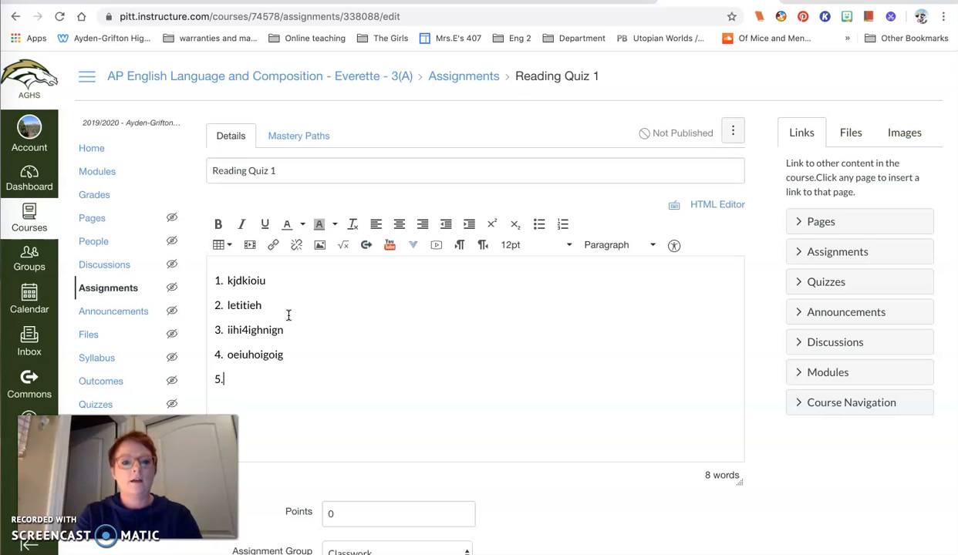
text(itientien)
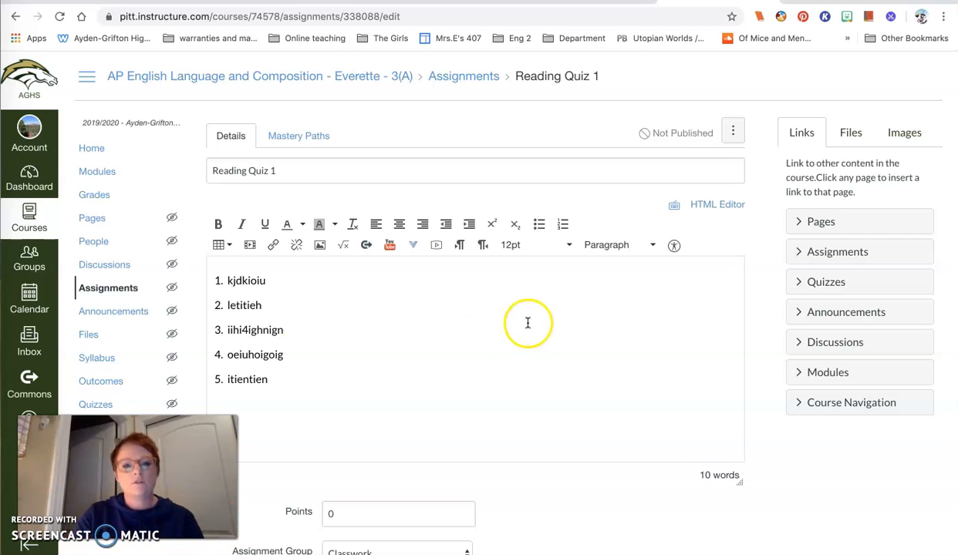
Set the assignment's points to 15
scroll(521, 328, down, 4)
click(331, 250)
click(331, 254)
text(5)
click(642, 234)
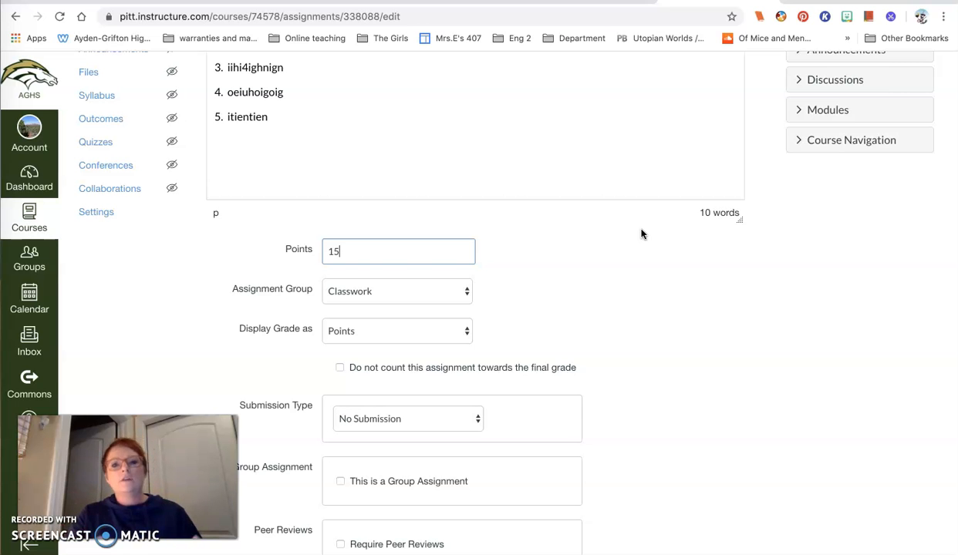
click(551, 246)
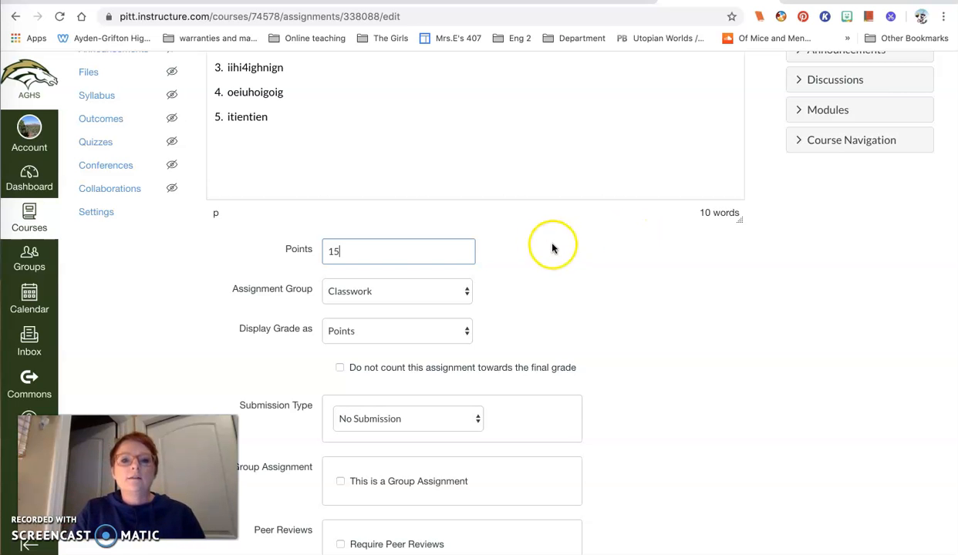
Keep the assignment in the Classwork group and display its grade as Complete/Incomplete
scroll(562, 251, up, 1)
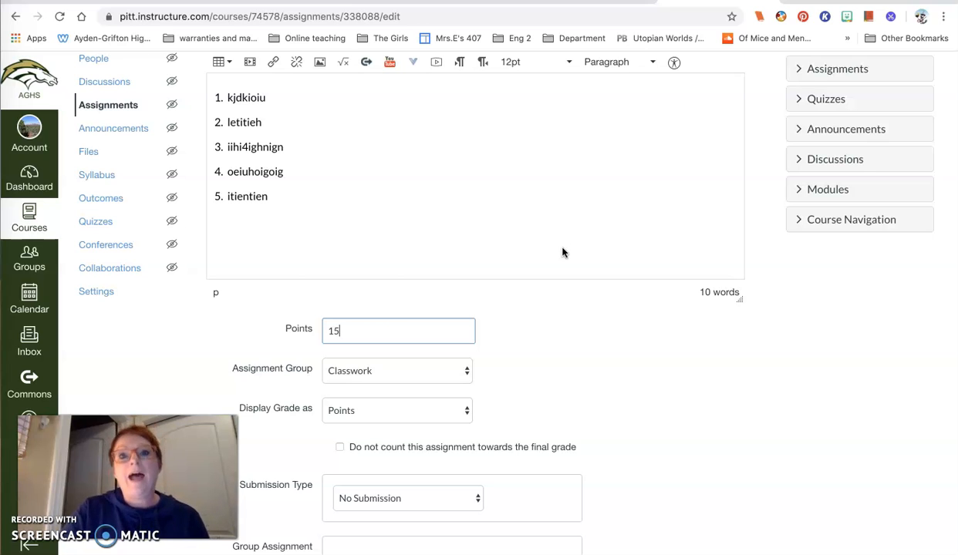
click(463, 373)
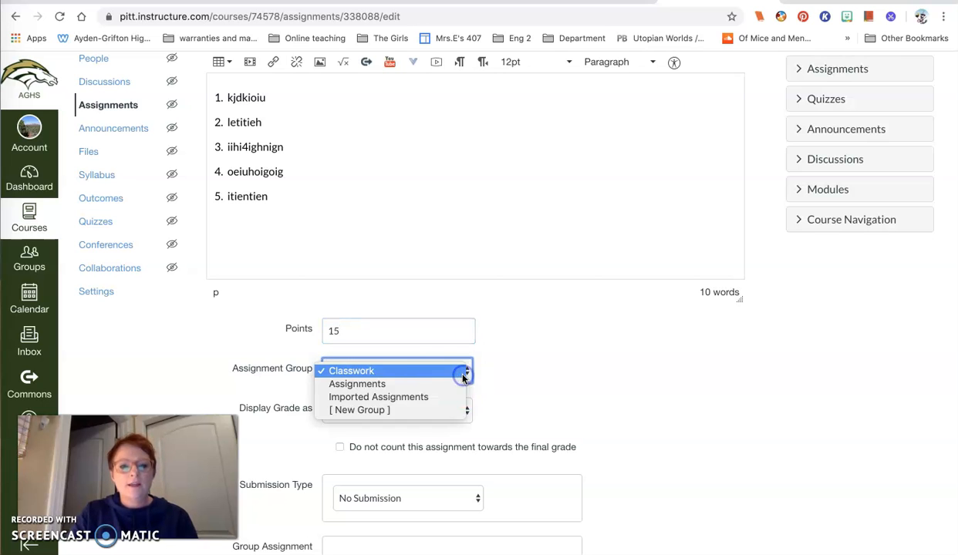
click(561, 354)
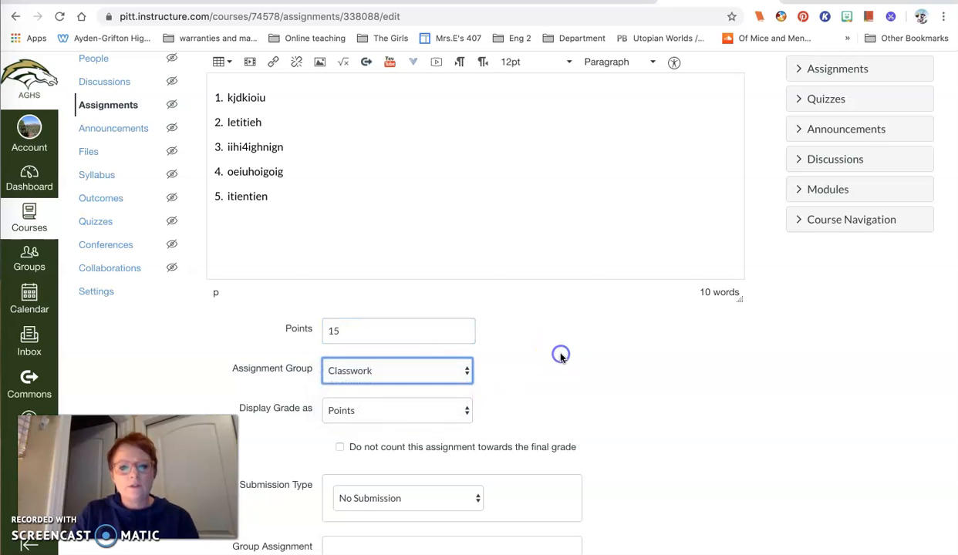
scroll(510, 396, down, 3)
click(465, 258)
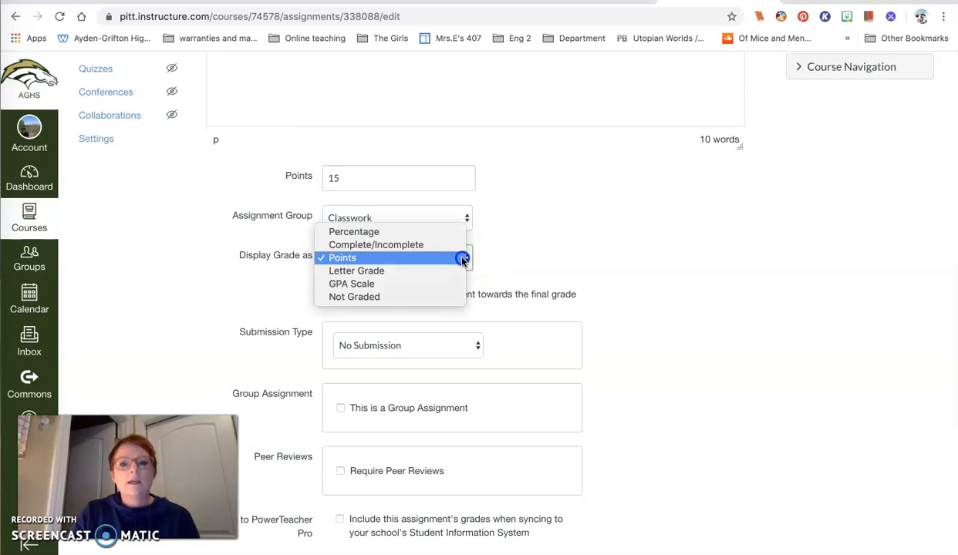
click(455, 245)
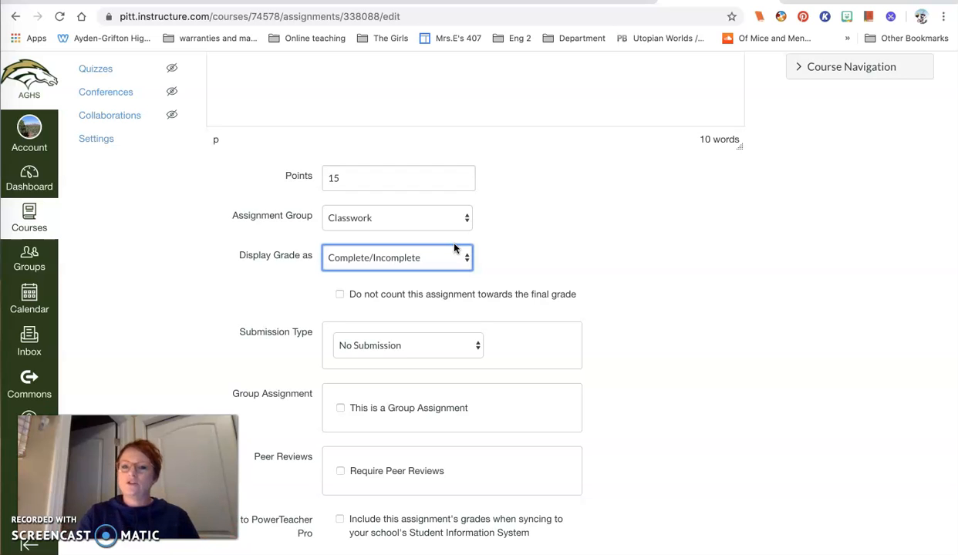
Set the submission type to Online and allow Text Entry as the online entry option
scroll(679, 262, down, 3)
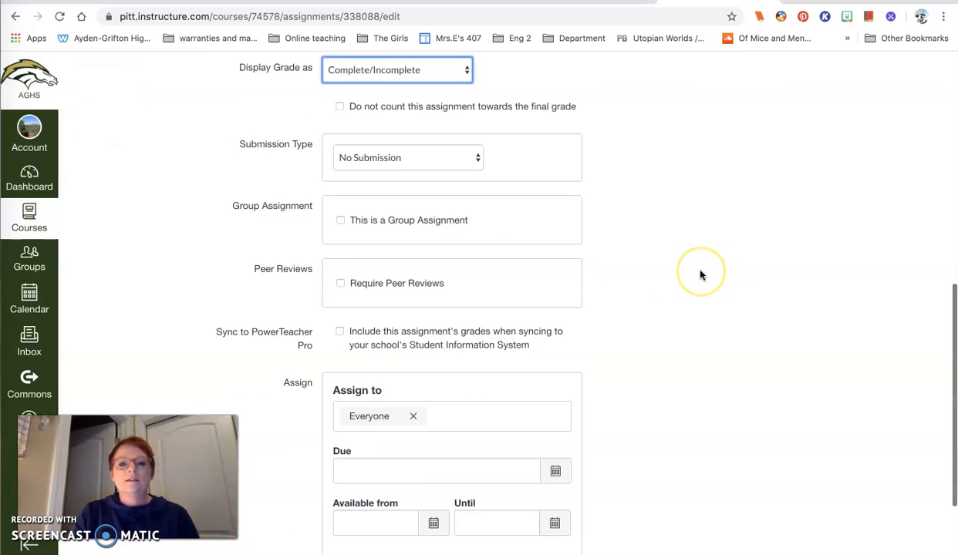
click(409, 155)
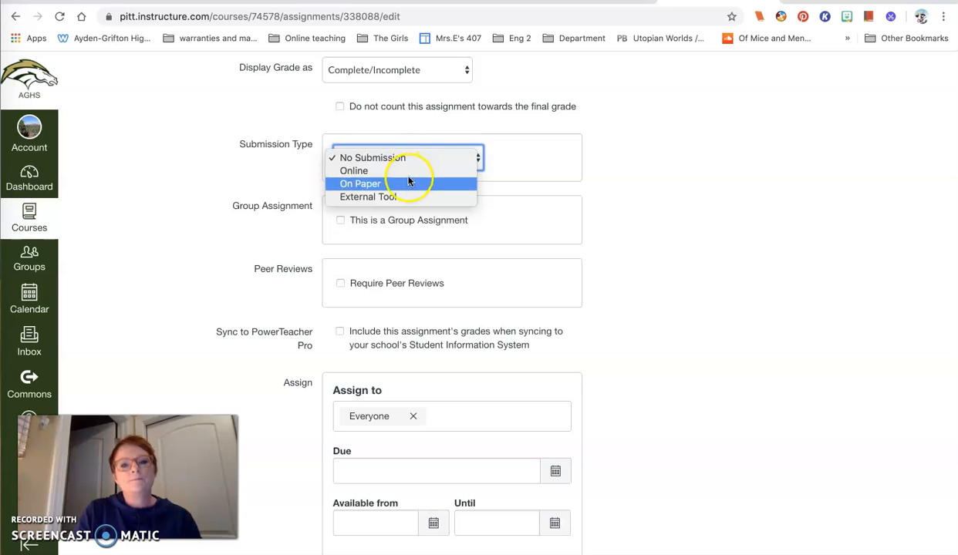
click(395, 171)
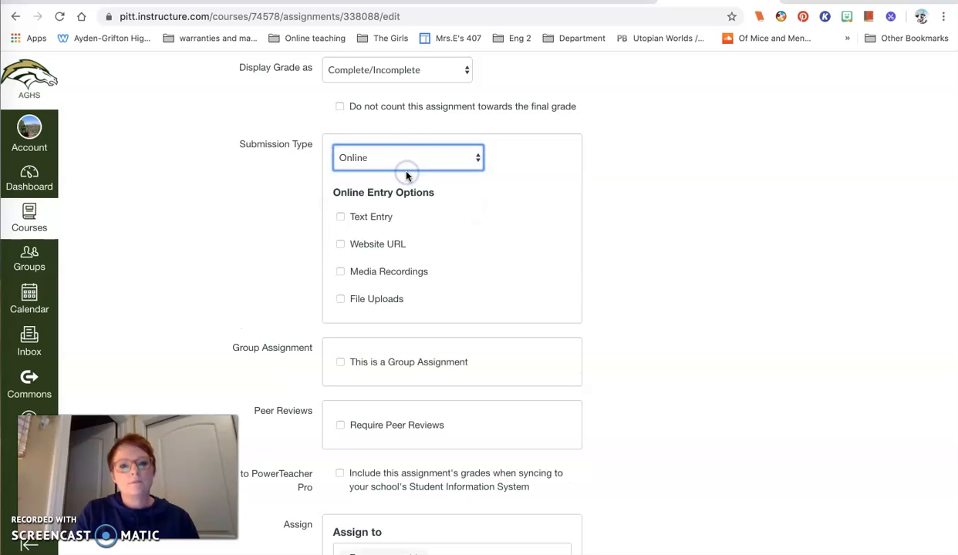
click(341, 219)
click(631, 214)
scroll(631, 213, up, 5)
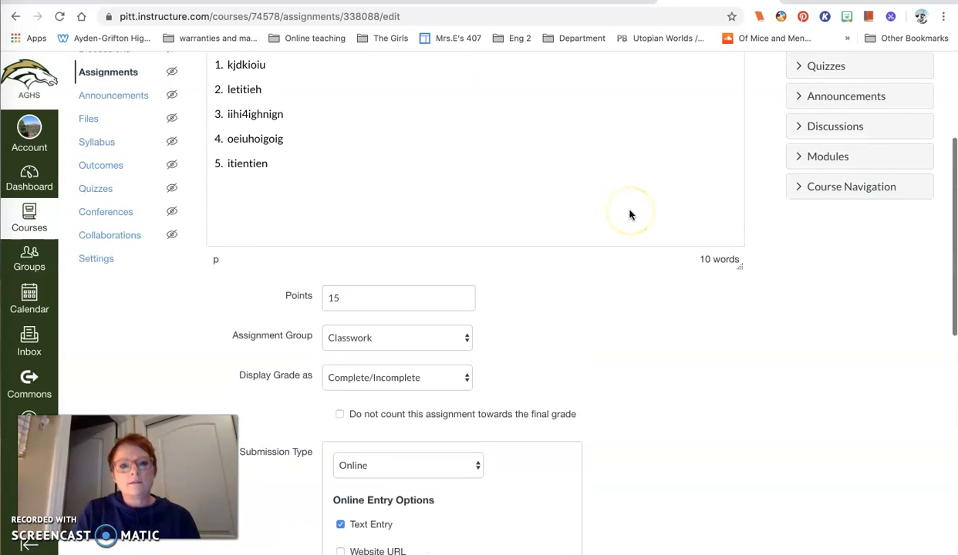
click(227, 232)
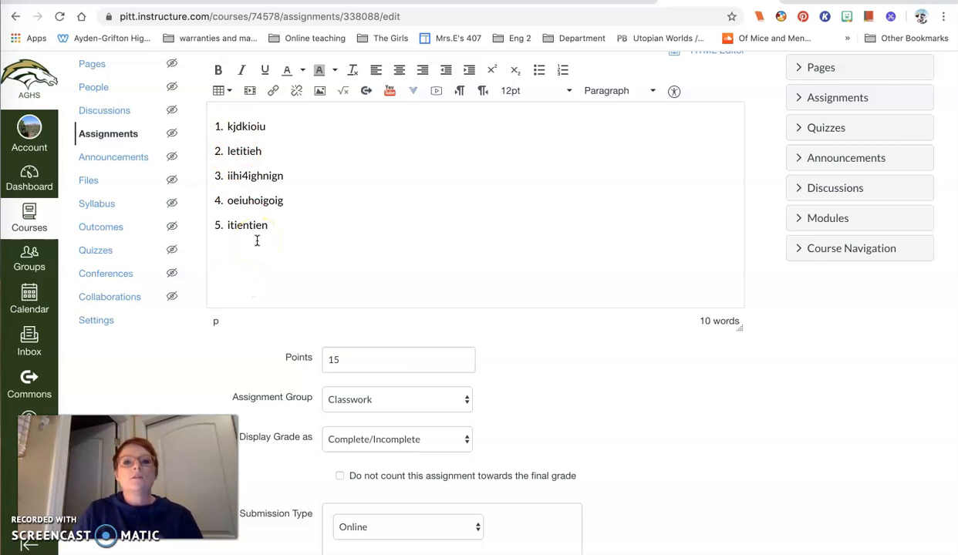
Set the due date for everyone to Mar 24 11:59pm and save the assignment without publishing it
scroll(259, 239, down, 10)
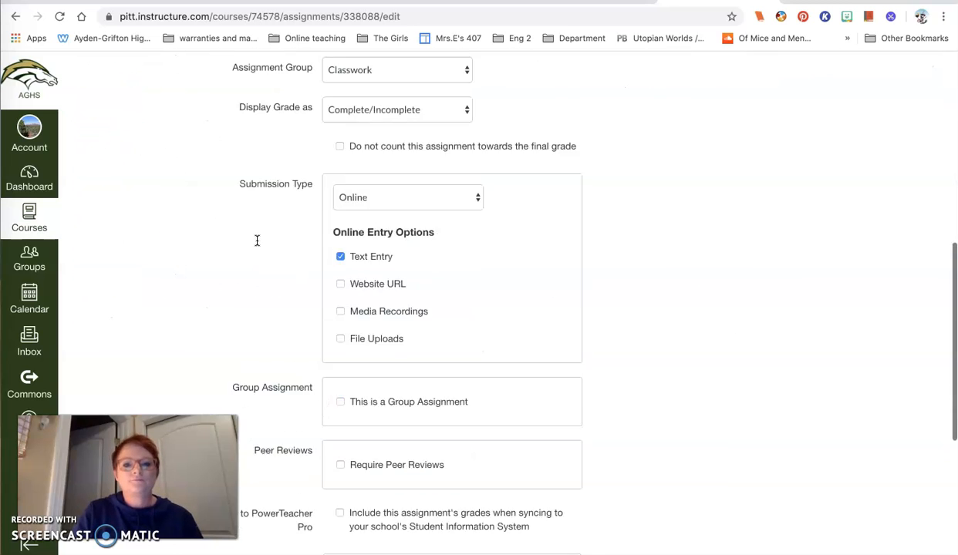
scroll(259, 233, down, 6)
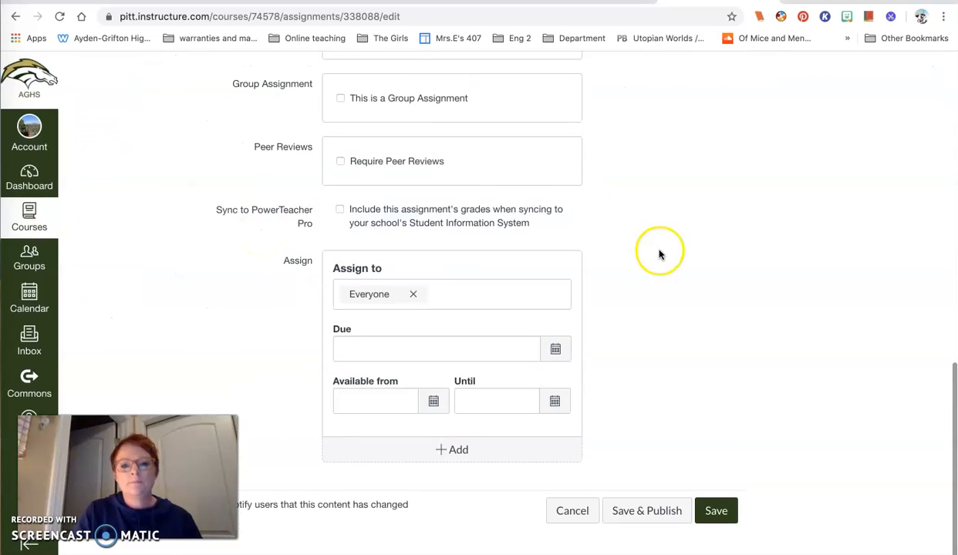
click(564, 359)
click(392, 464)
click(392, 469)
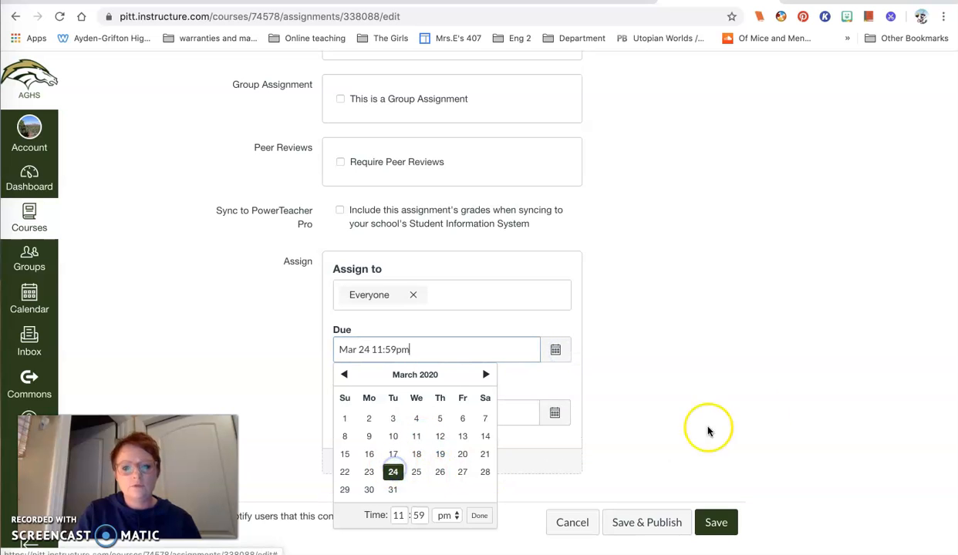
click(809, 316)
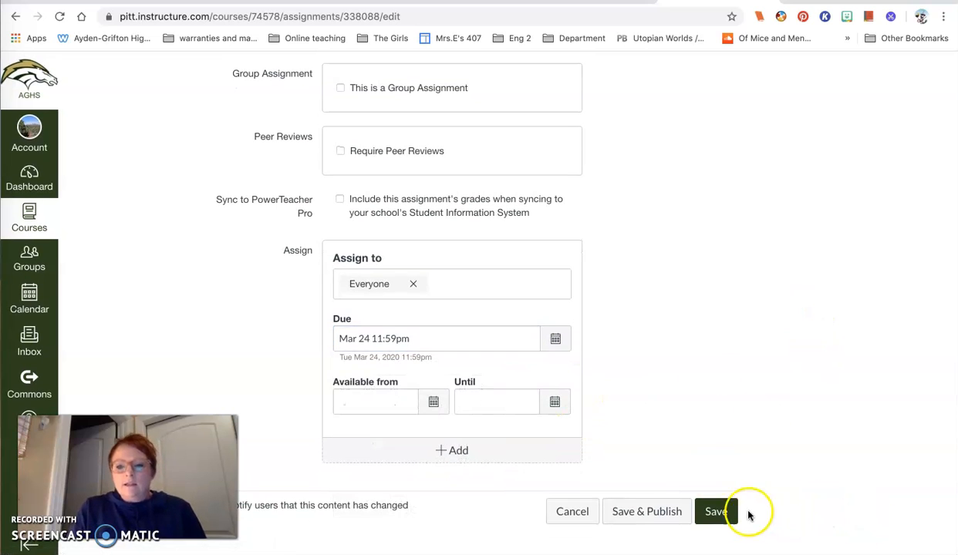
click(718, 513)
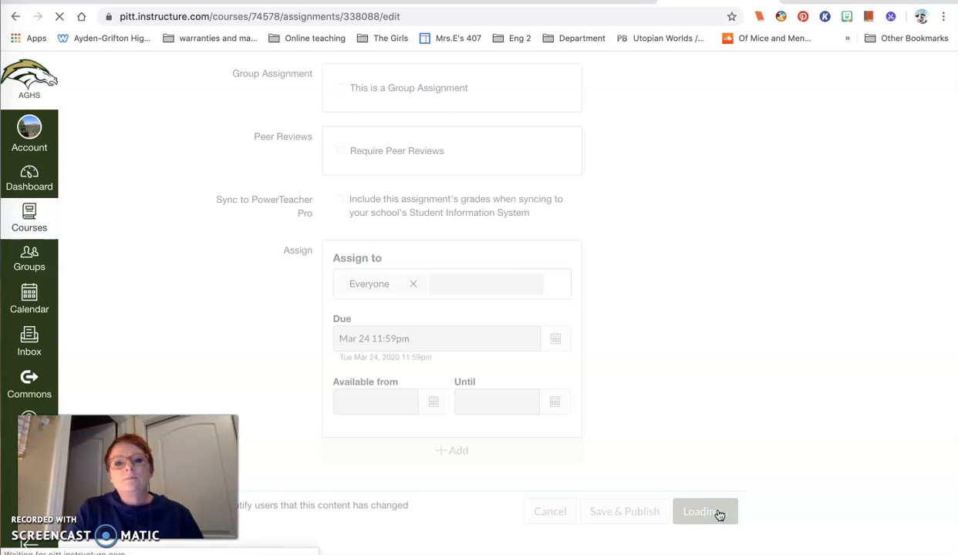
Add a rubric to the Reading Quiz 1 assignment and title it "Reading Questions Rubric"
scroll(719, 514, down, 1)
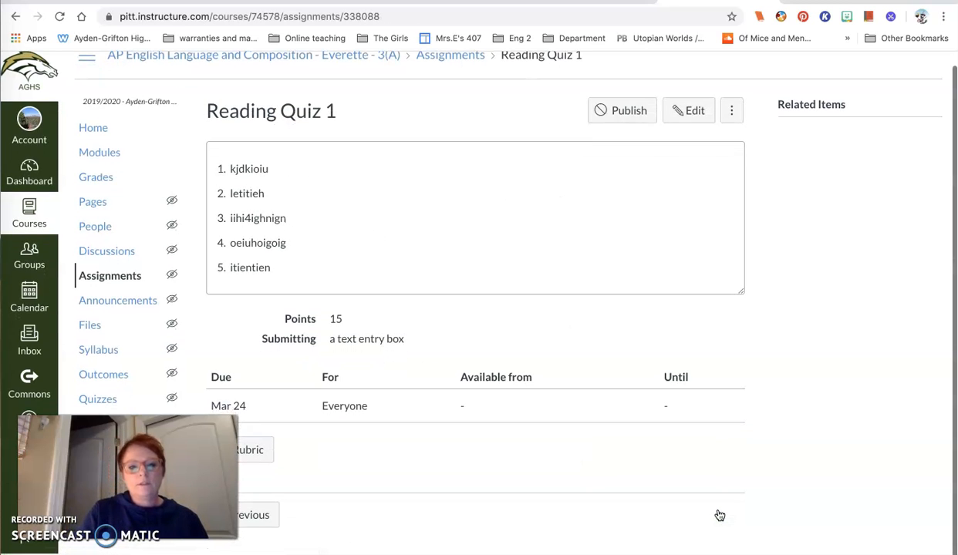
scroll(720, 516, up, 1)
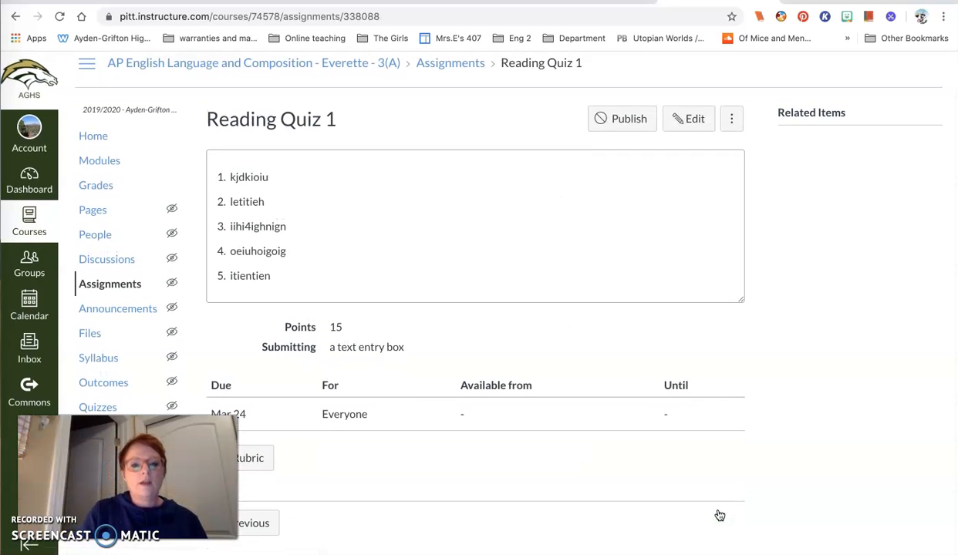
click(261, 463)
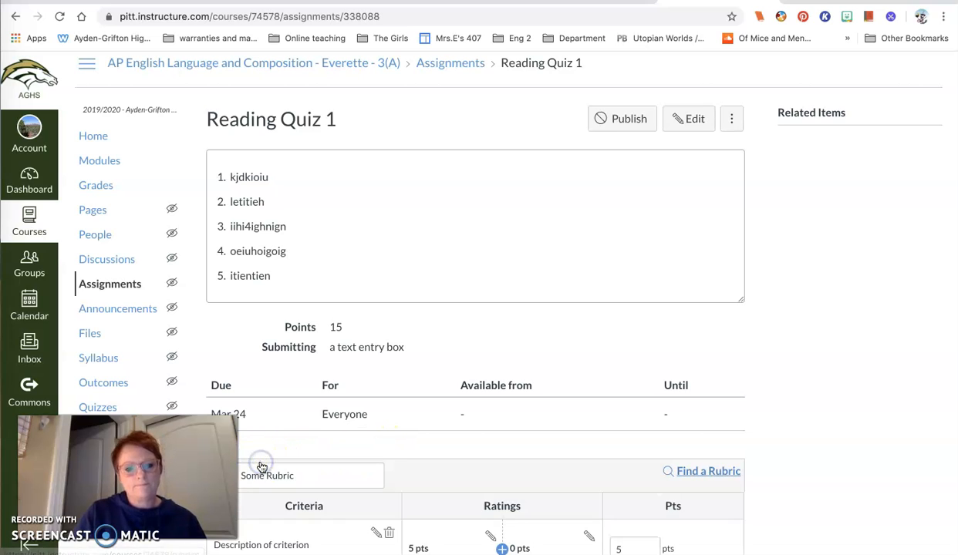
scroll(261, 494, down, 5)
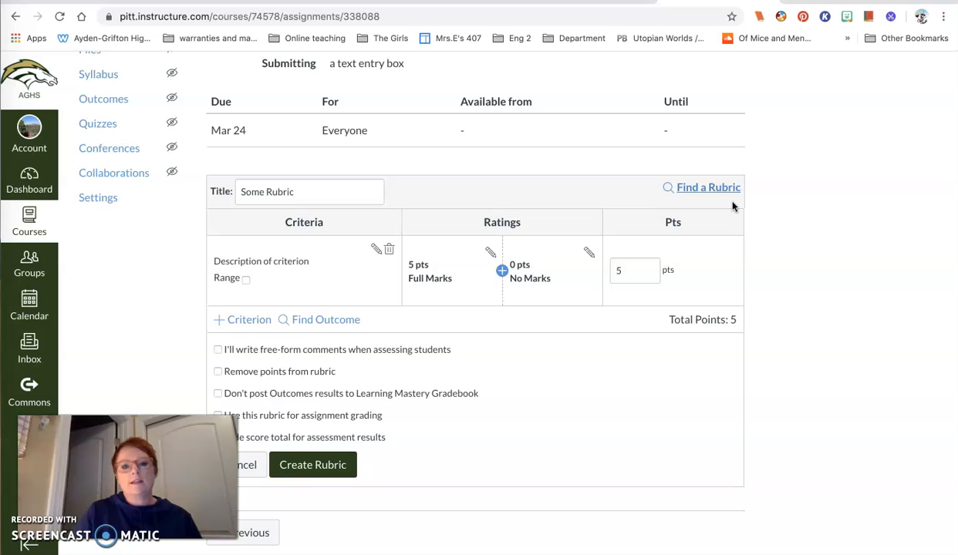
scroll(734, 206, down, 1)
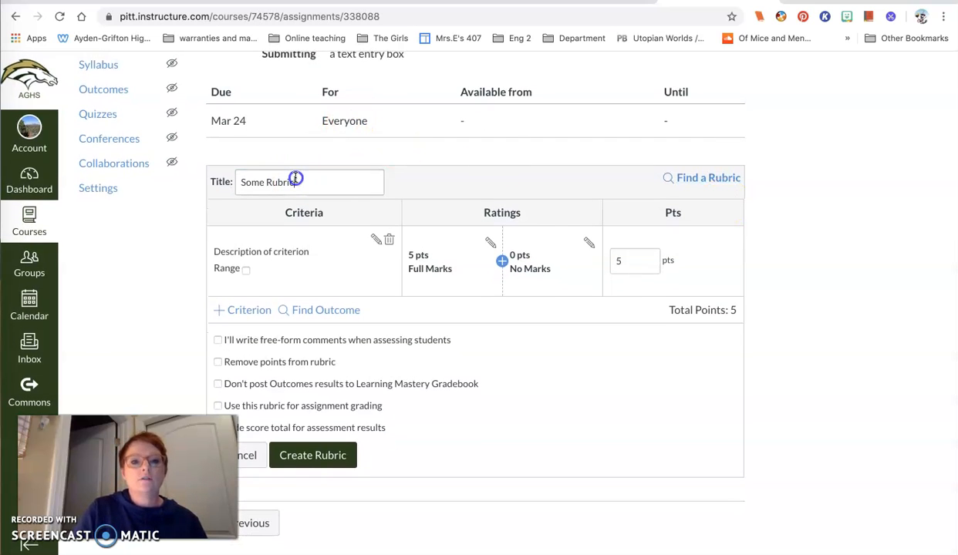
triple_click(296, 177)
text(Readin)
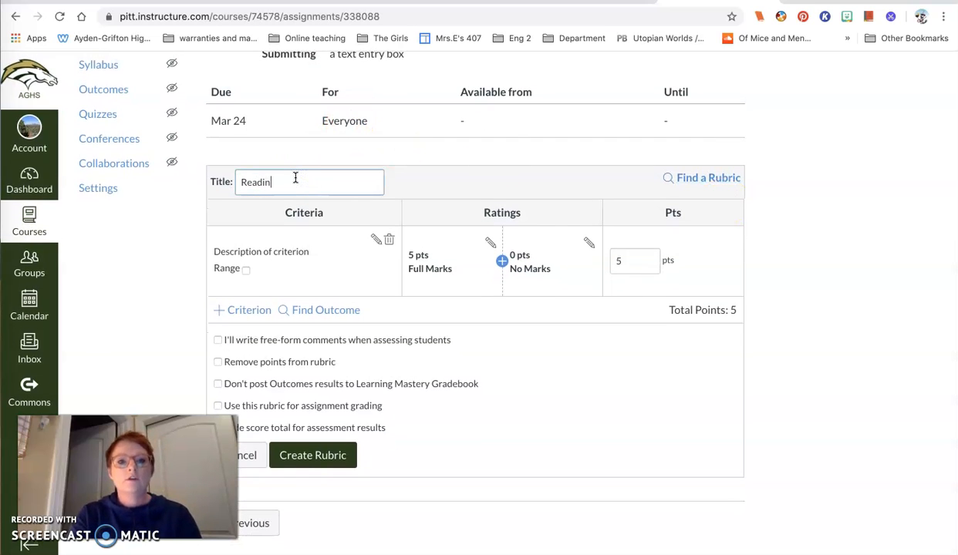
text(g Questions Rubric)
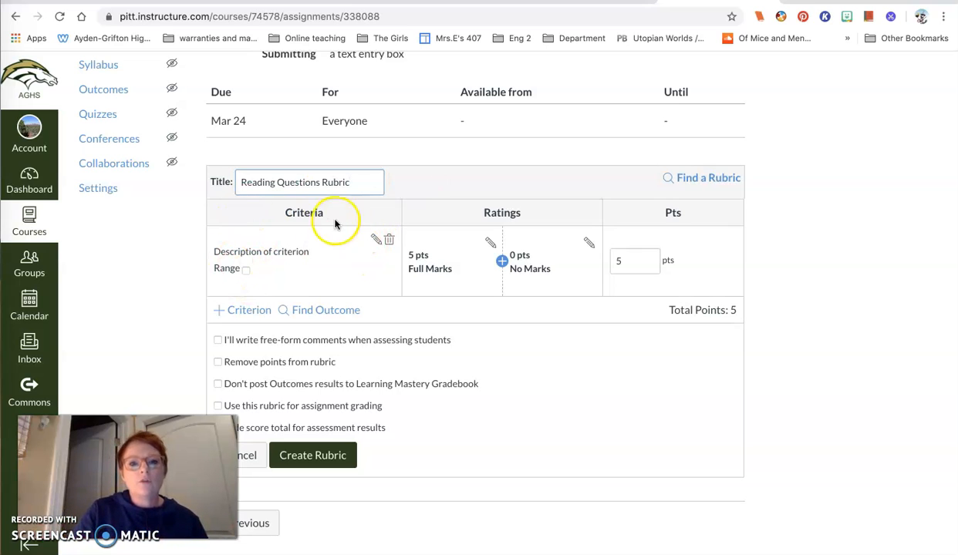
Change the description of the rubric's first criterion to "Question 1"
click(376, 240)
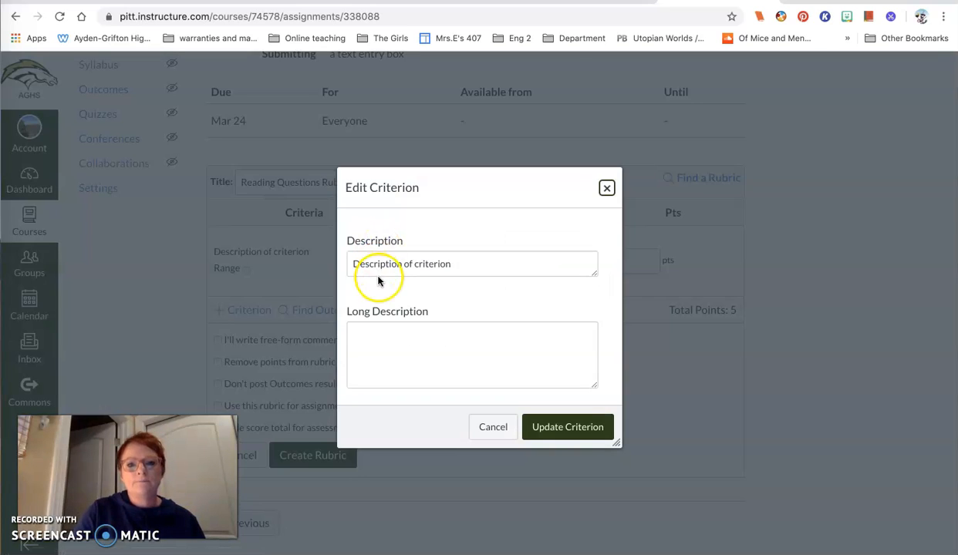
triple_click(378, 267)
text(Question)
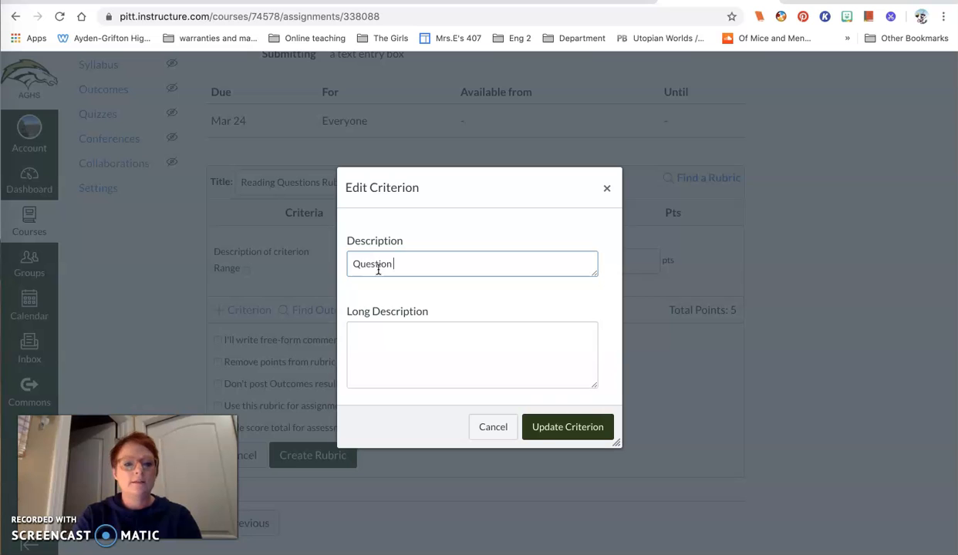
text( 1)
click(556, 427)
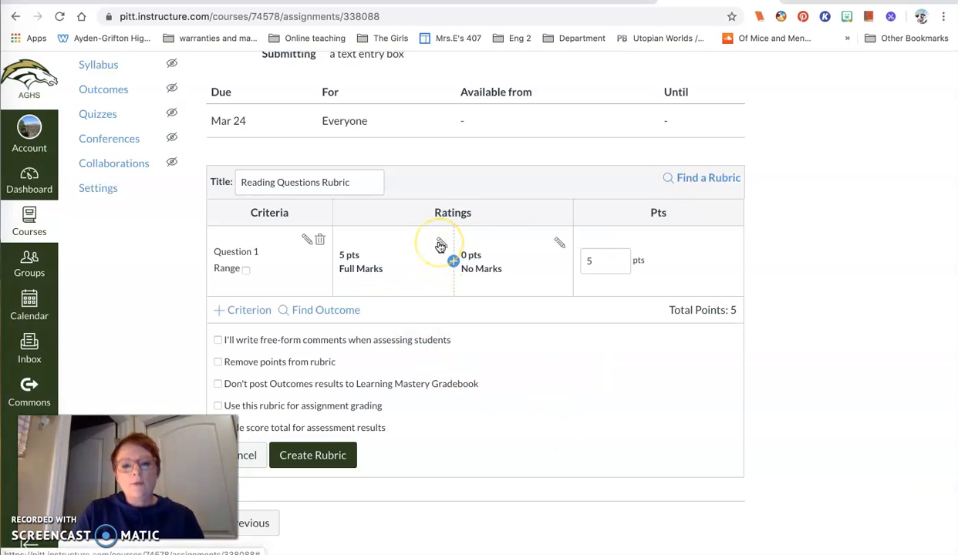
Set Question 1's full-marks rating to a score of 3 points and the title "Excellence"
click(439, 244)
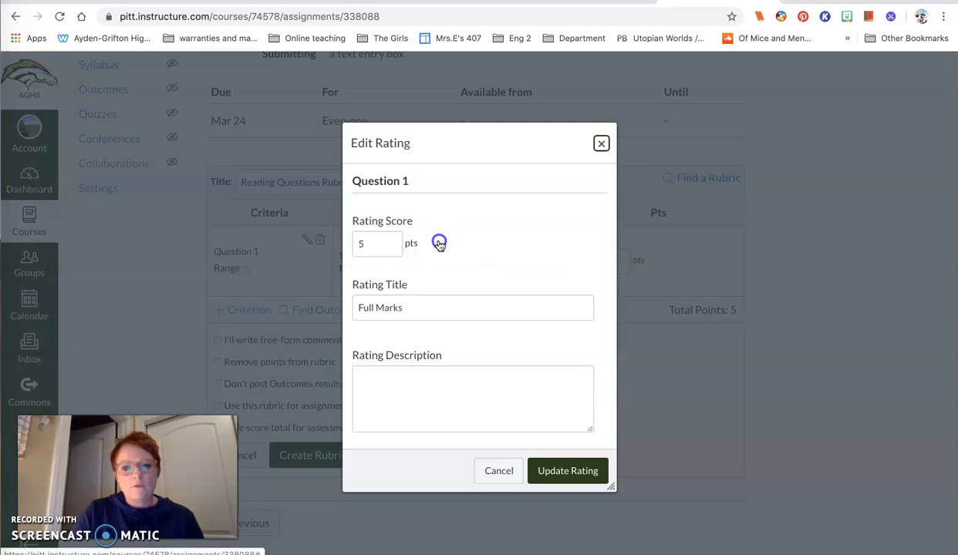
click(374, 245)
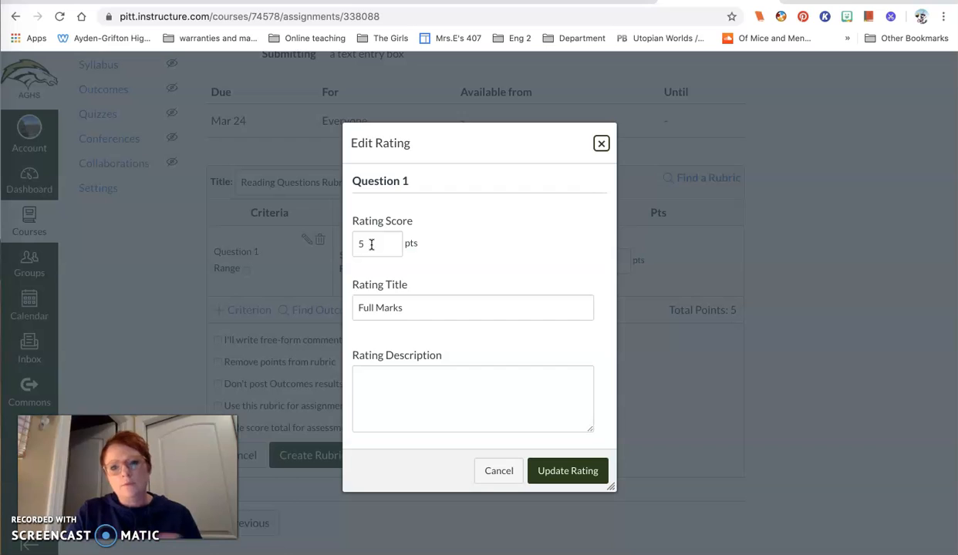
click(371, 245)
key(BackSpace)
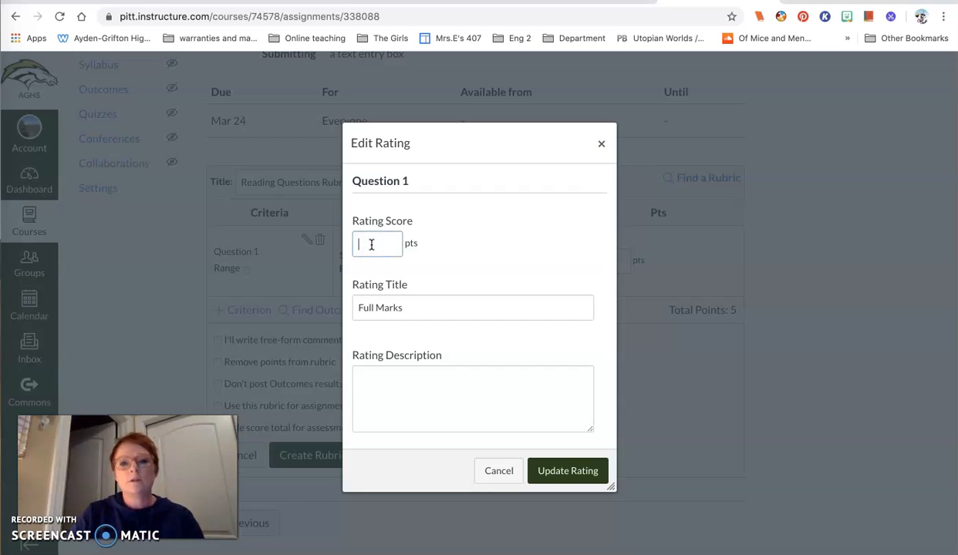
text(3)
click(371, 268)
click(375, 233)
drag(416, 307, 349, 312)
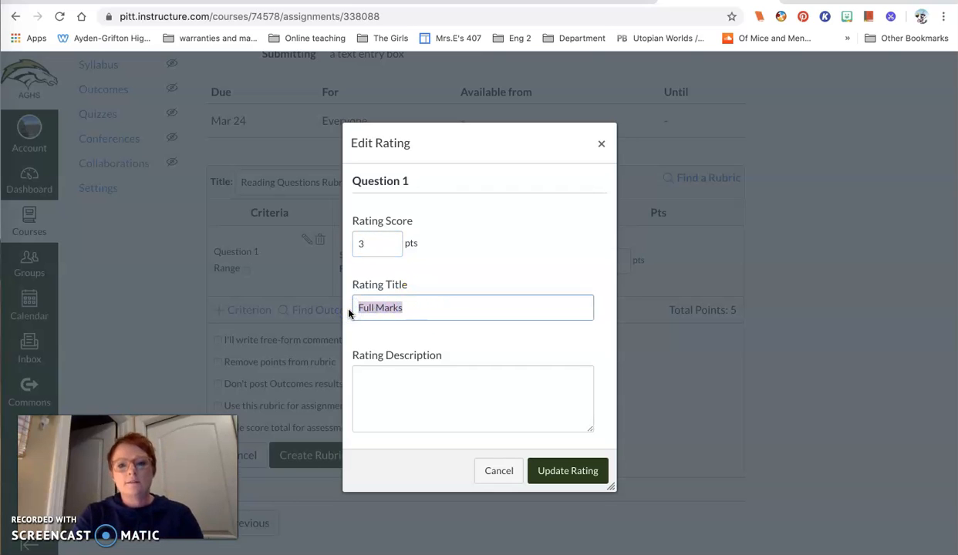
text(Excellence)
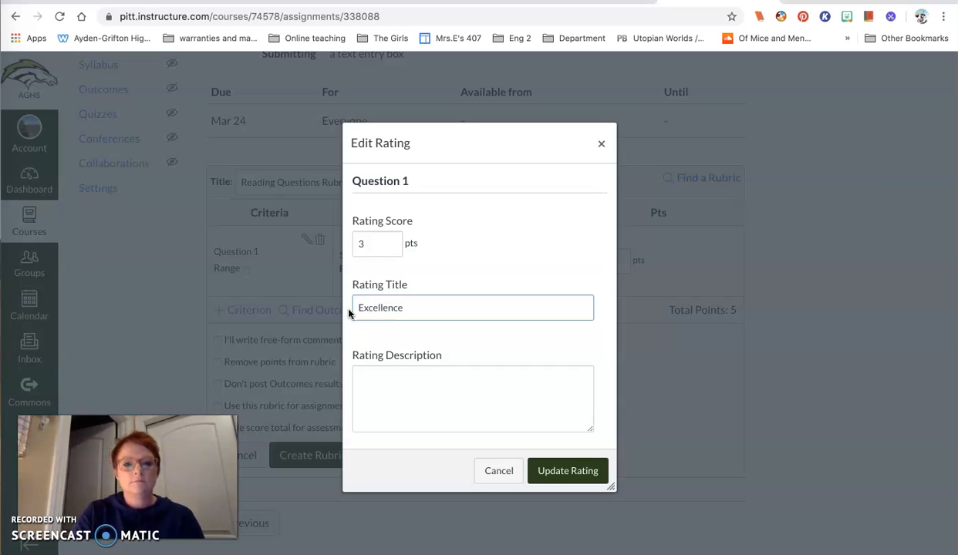
Describe the Excellence rating as "All aspects of the question have been answered. Very thoughtful discussion." and save the rating
click(395, 367)
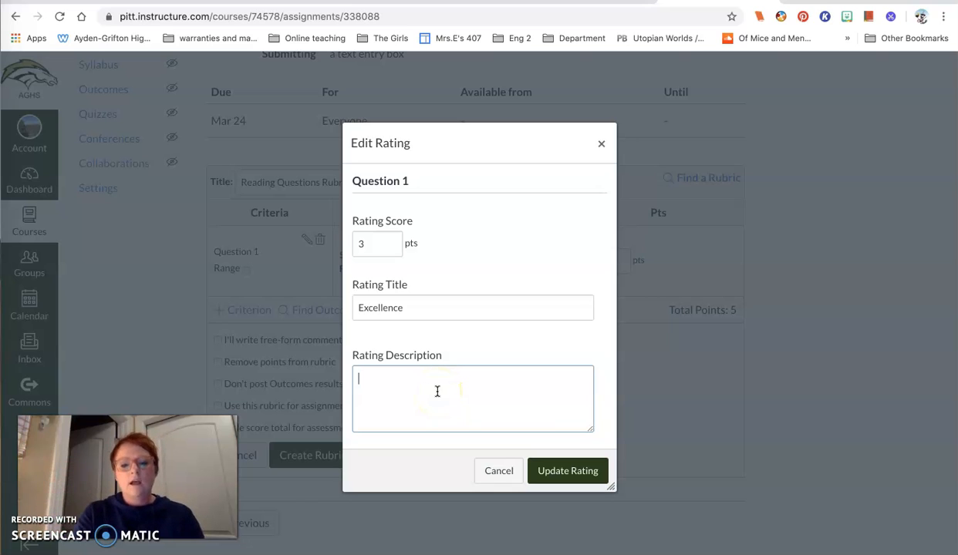
text(All aspect)
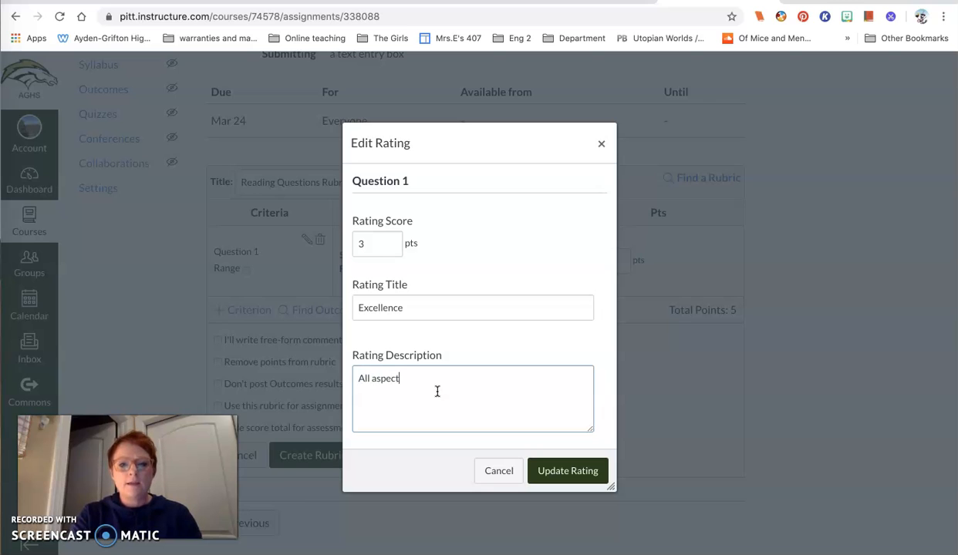
text(s of the questi)
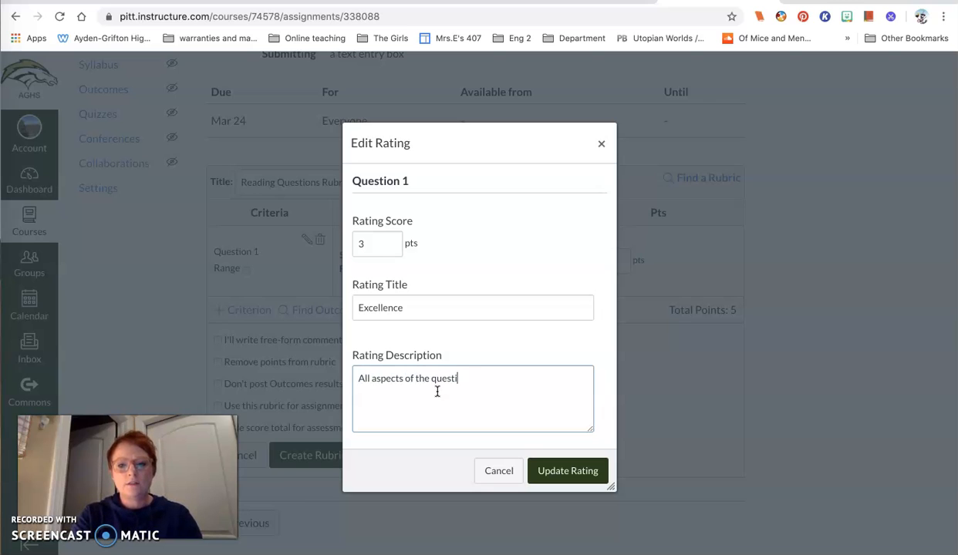
text(on have been )
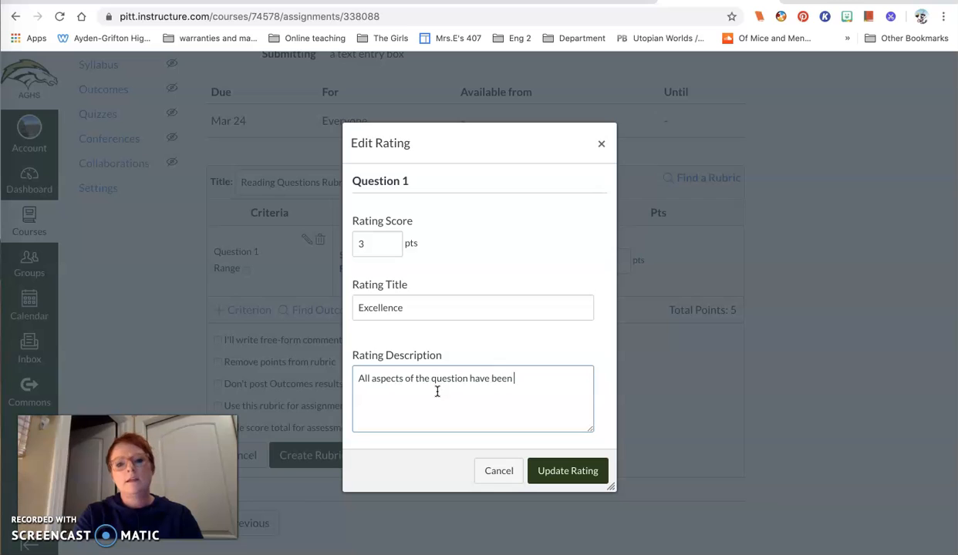
text(answered.  Very thoughtful discussion.)
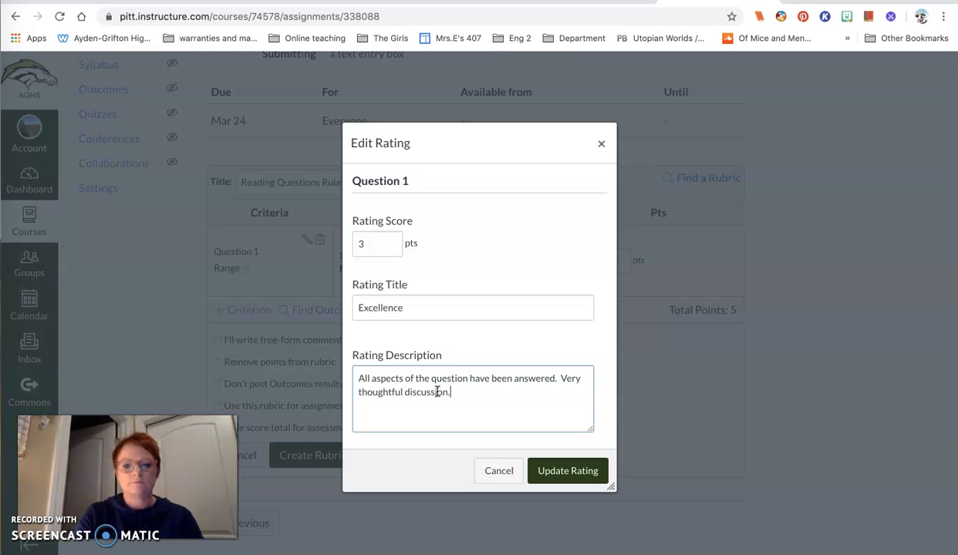
click(554, 470)
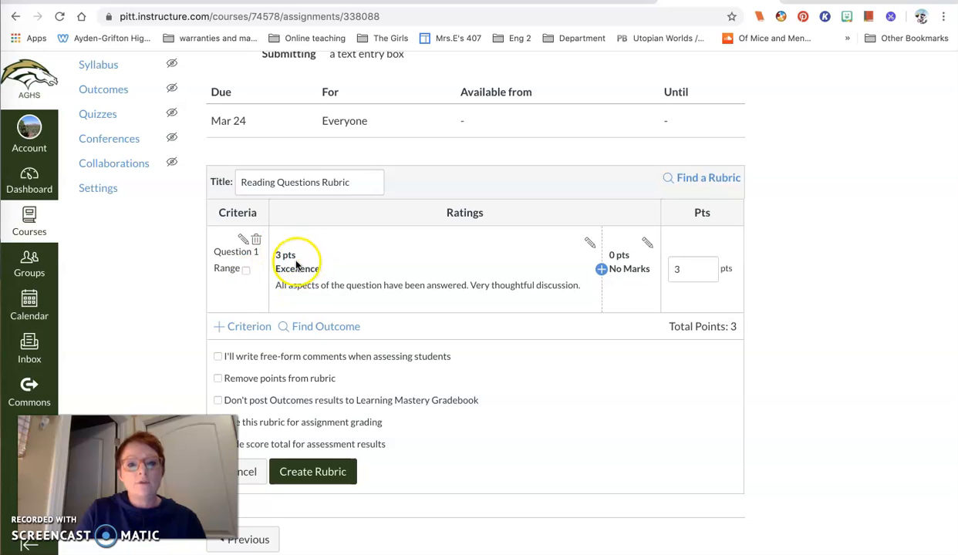
Add a 2-point rating to Question 1 titled "Meeting Standard" with the description "The question has been answered correctly."
click(601, 272)
click(385, 267)
click(402, 340)
click(401, 331)
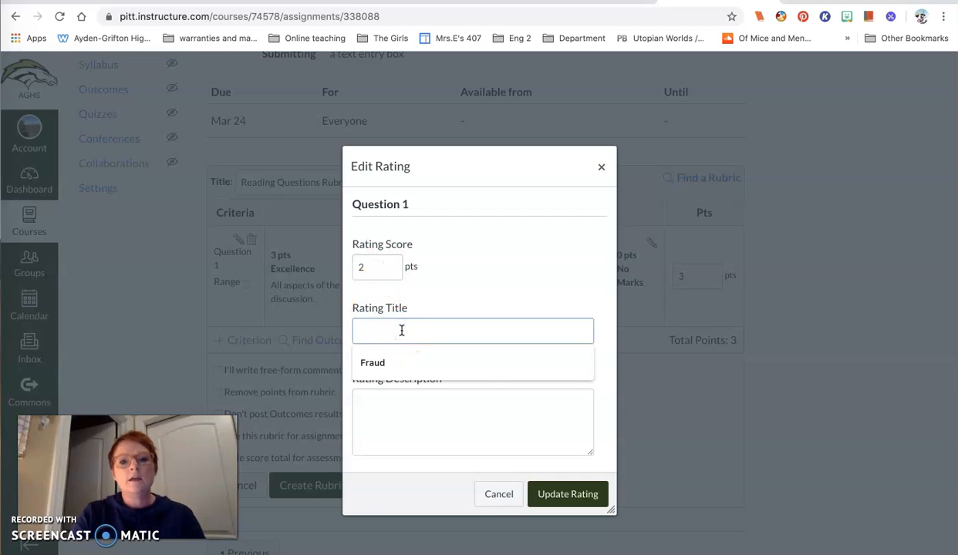
text(Meeting Standard)
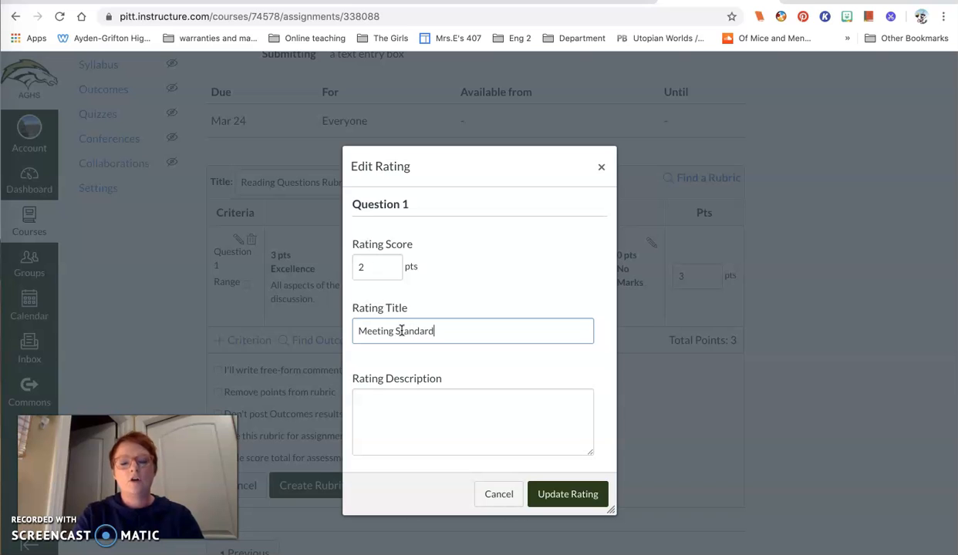
click(405, 413)
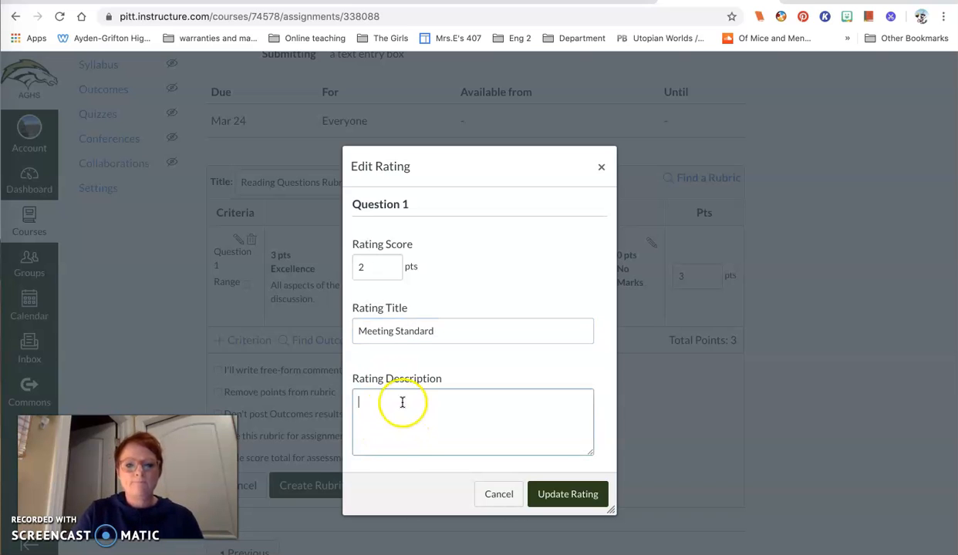
click(433, 333)
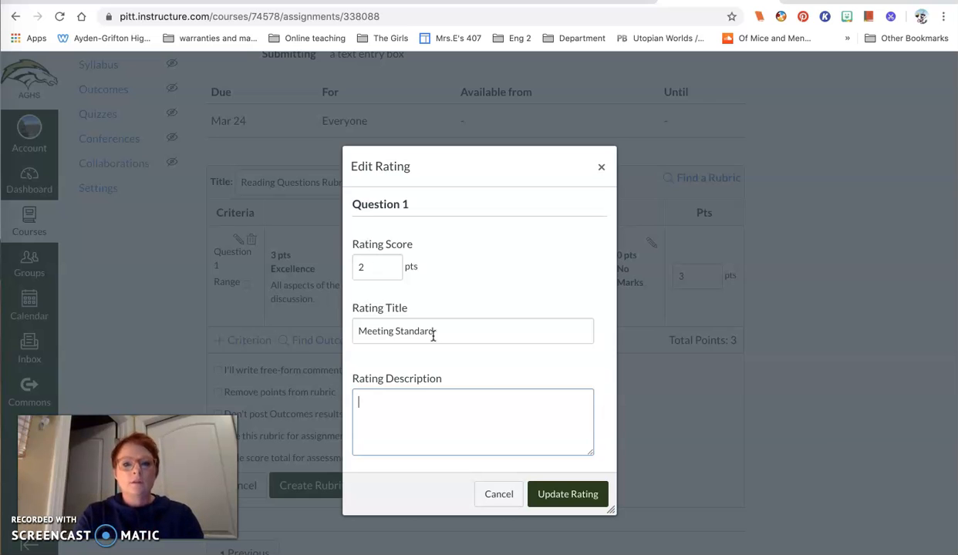
text(The question has been answered correctly.)
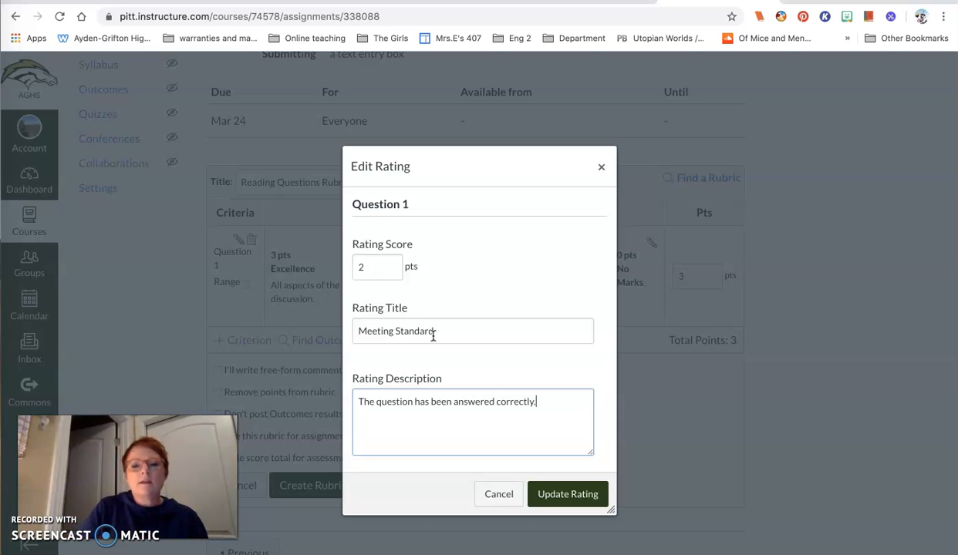
click(557, 501)
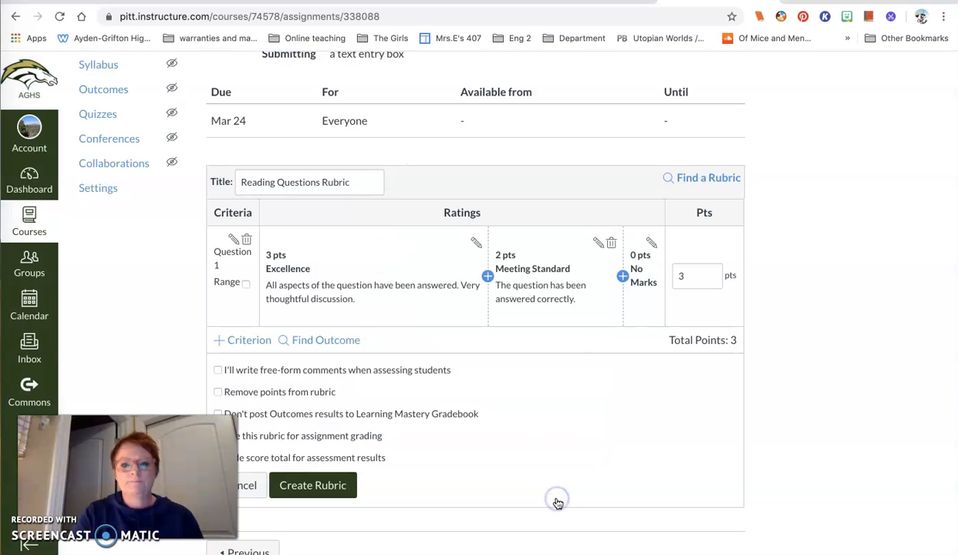
Add a 1-point rating titled "Below Expectation" between Question 1's Meeting Standard and No Marks ratings
click(620, 277)
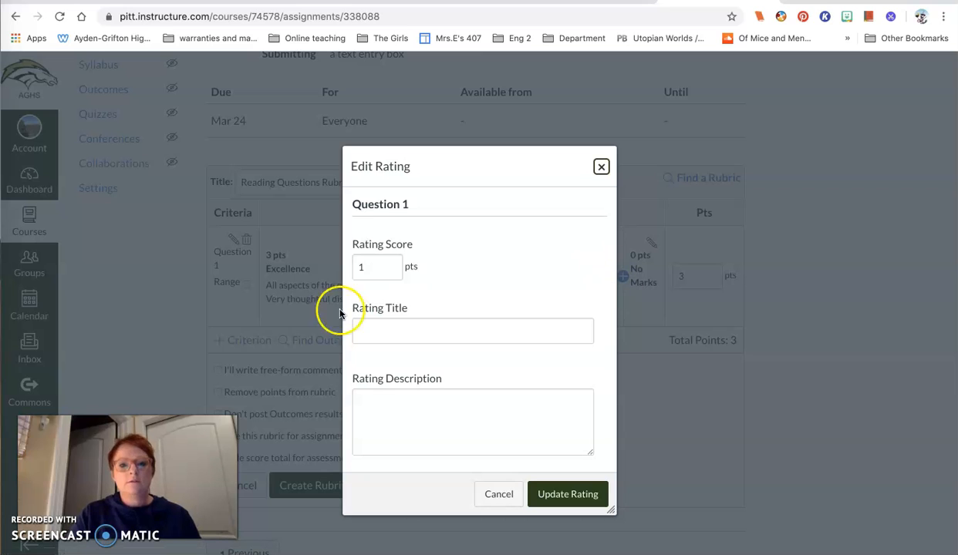
click(402, 339)
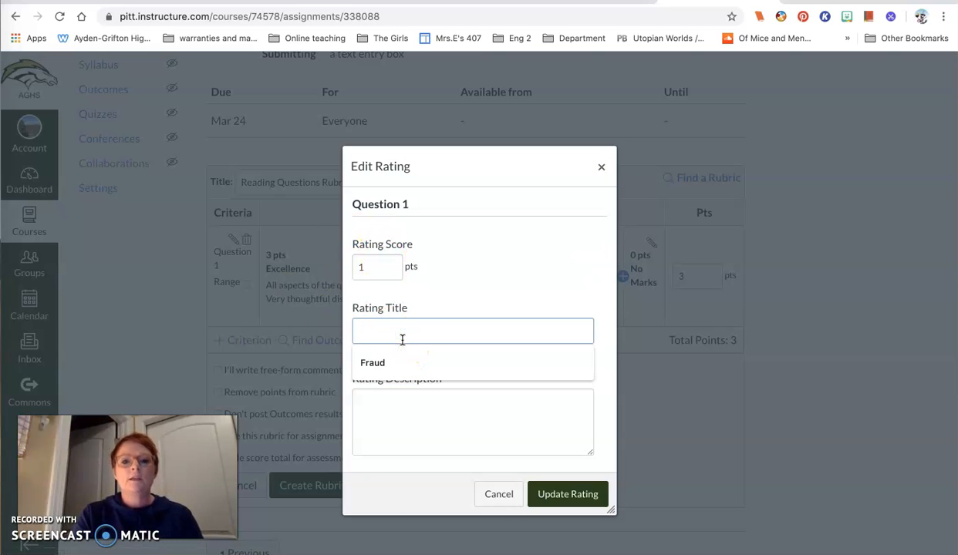
text(Below Expectation)
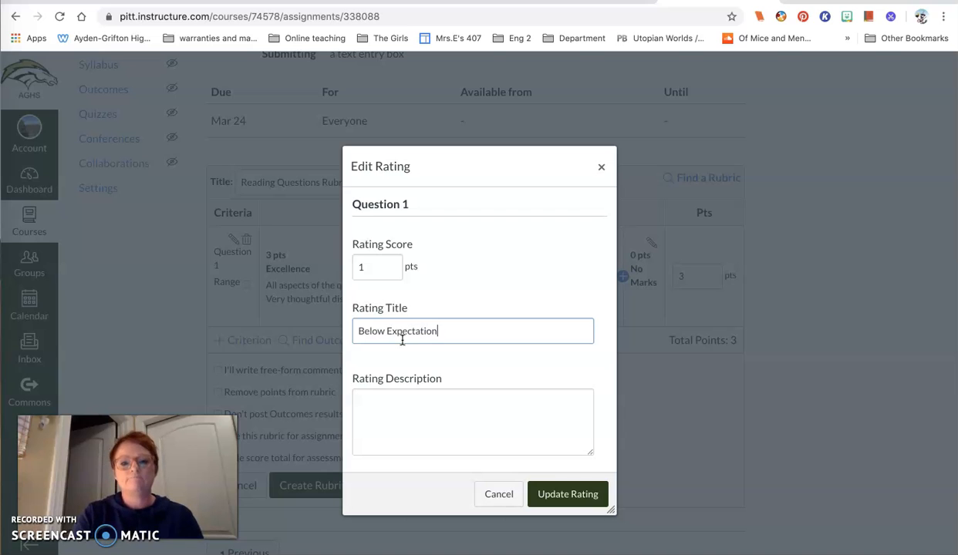
Describe Question 1's Below Expectation rating as "The answer to the question is wrong or partly incorrect. More attention is needed to the text." and save it
click(395, 415)
text(T)
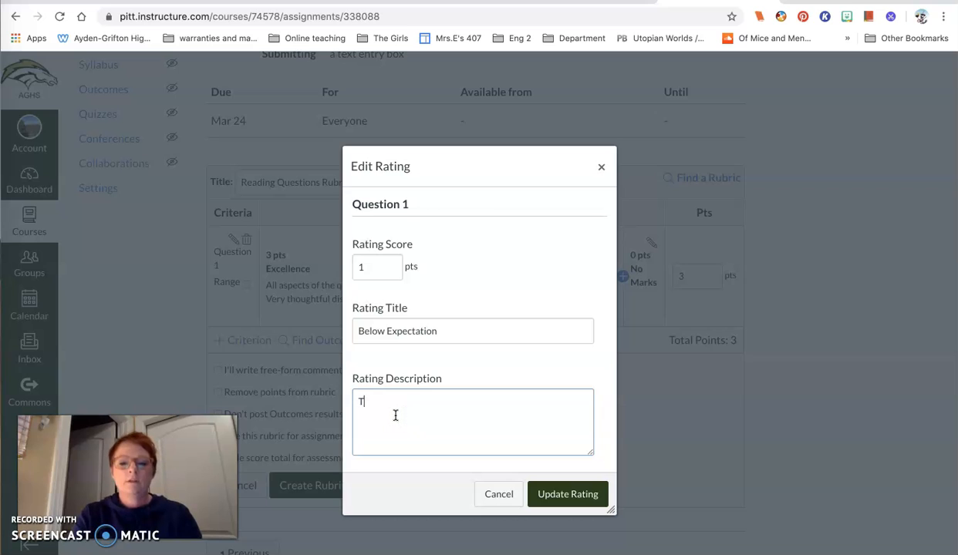
text(he answer to the question is wrong or)
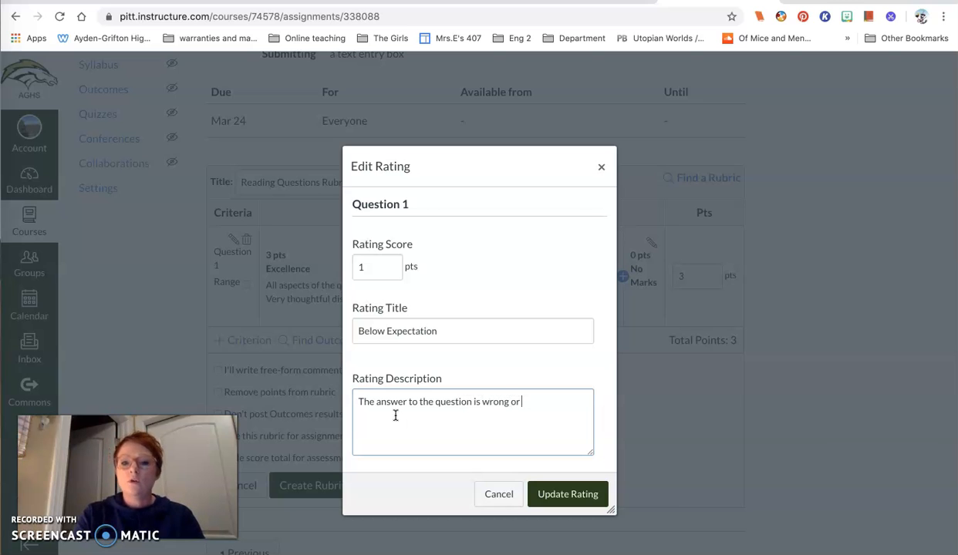
text( partly incorrect)
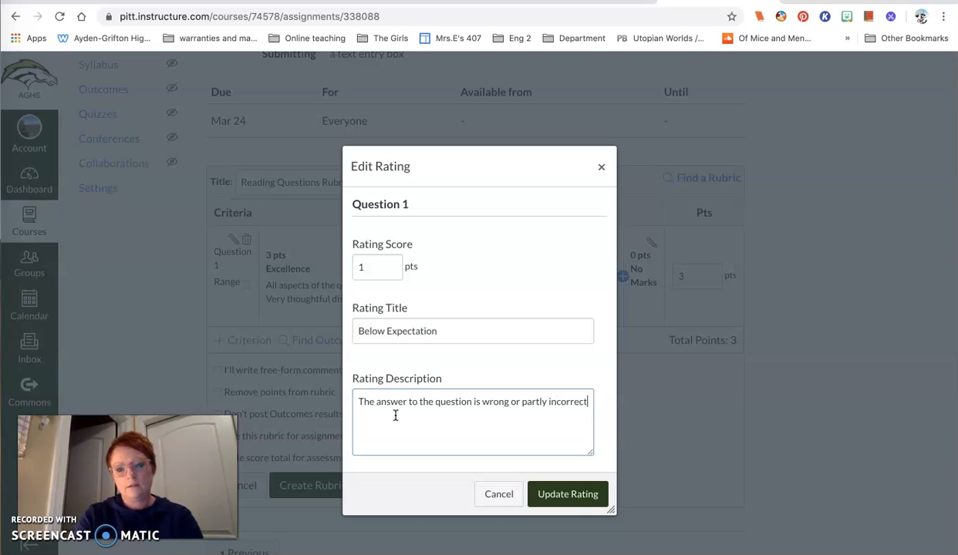
text(. More )
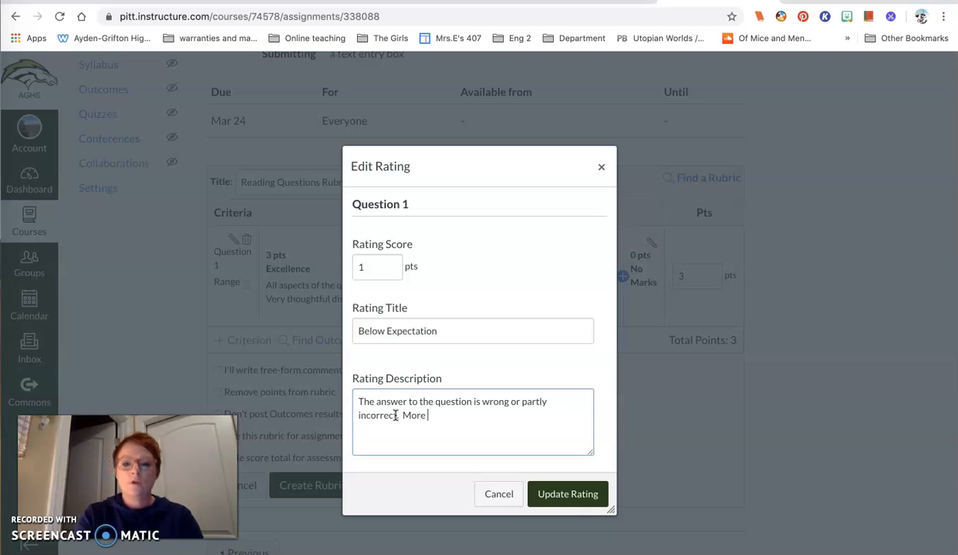
text(attention is needed to the te)
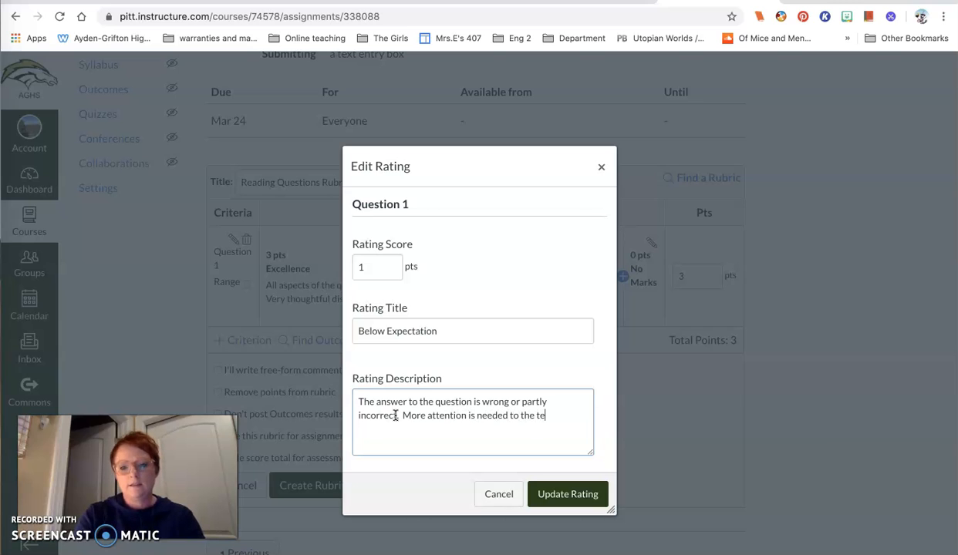
text(xt.)
click(558, 494)
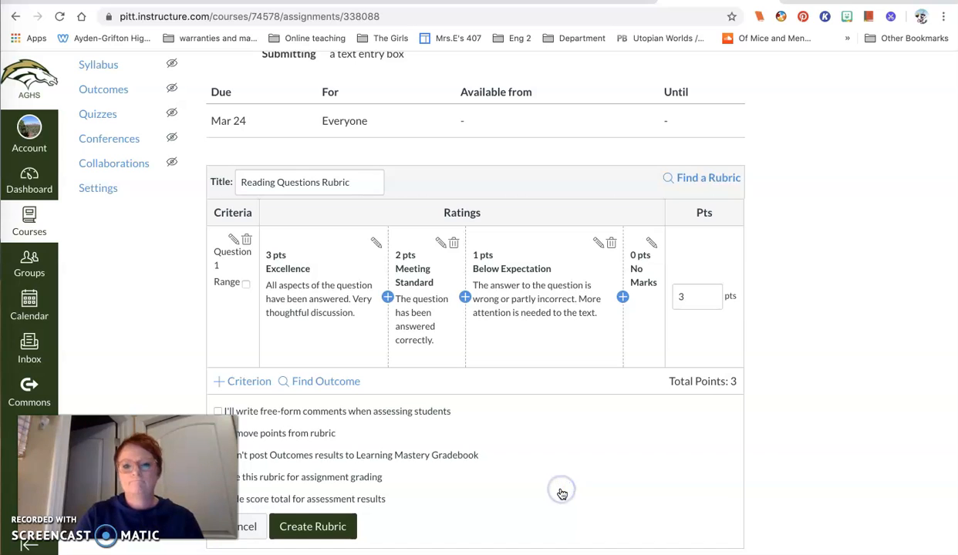
Give Question 1's No Marks rating the description "Did not attempt to answer the question." and save the rating
click(652, 244)
click(423, 329)
click(380, 417)
text(Did not answer)
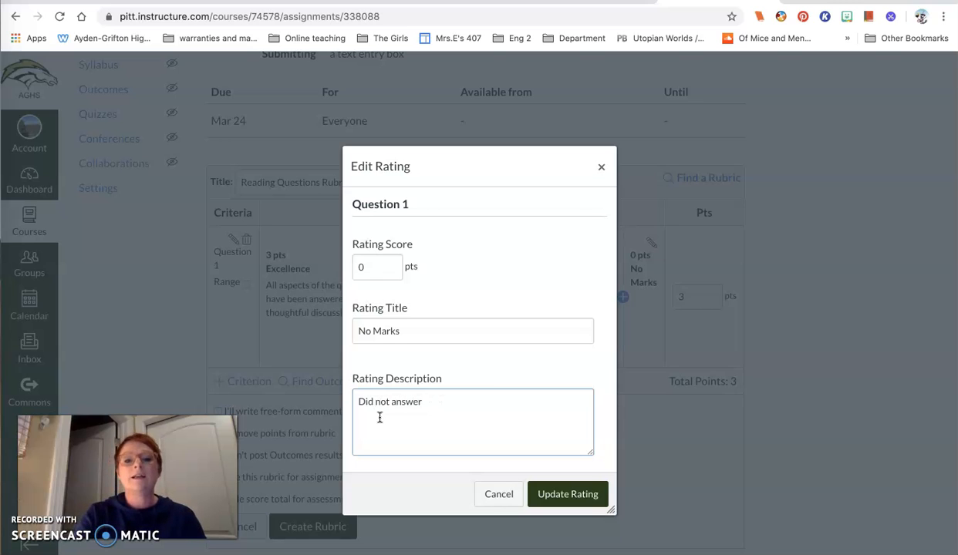
text( thtemp)
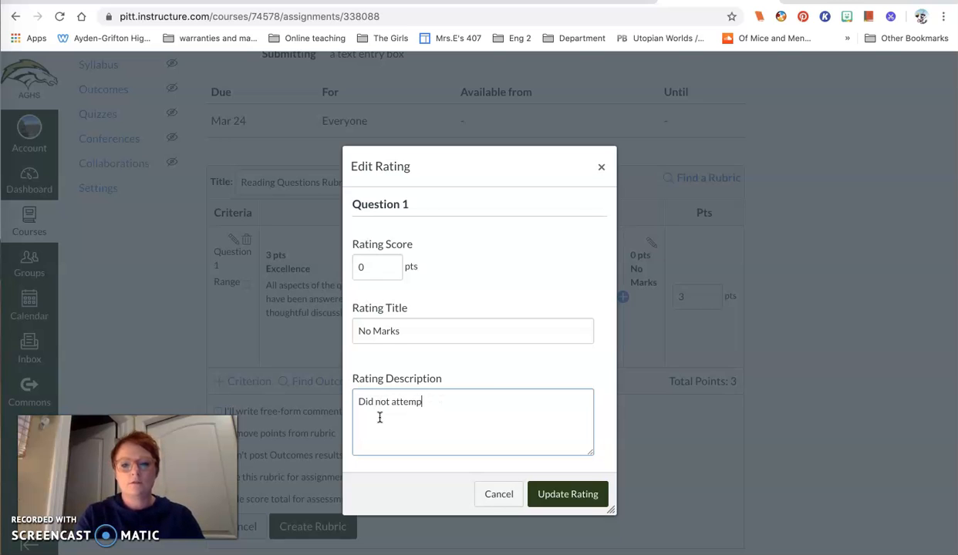
text(t to answer the )
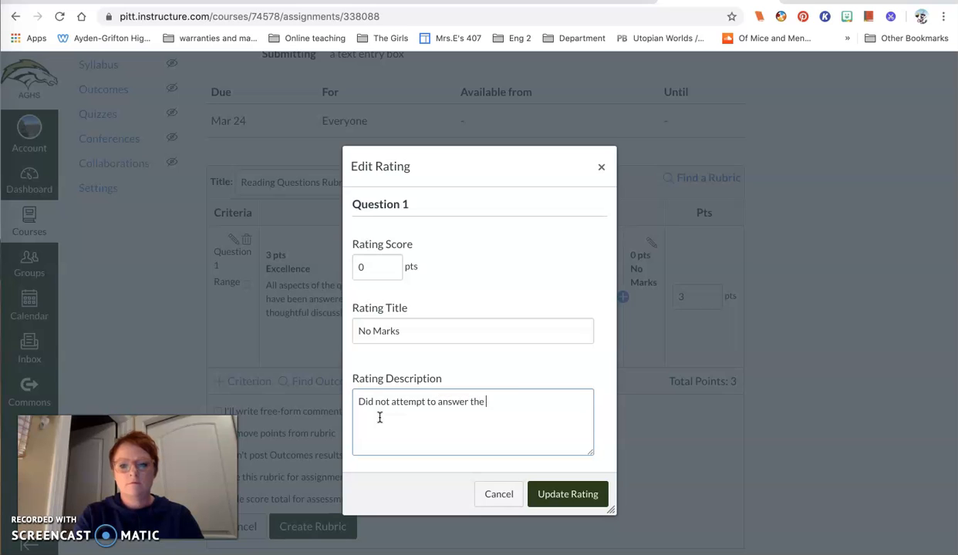
text(qeuuestion.)
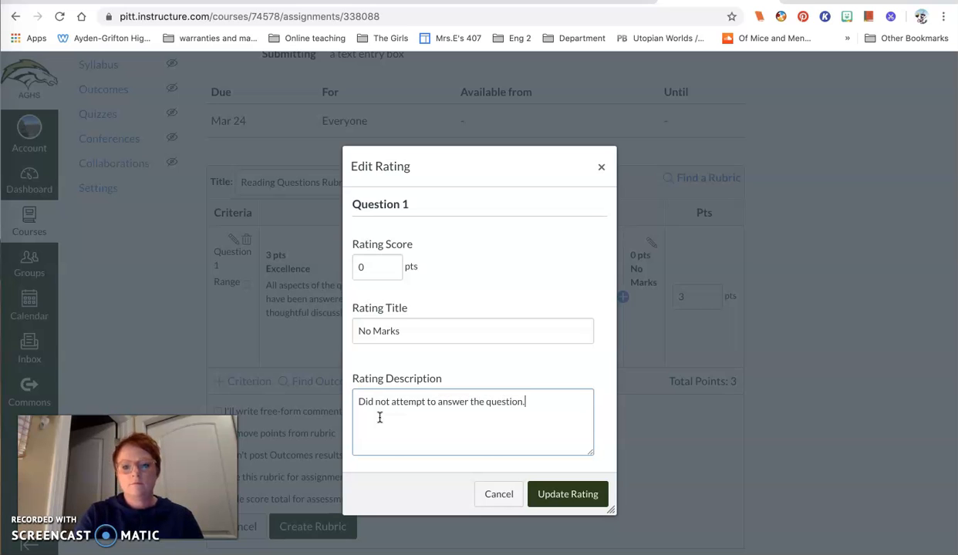
click(569, 493)
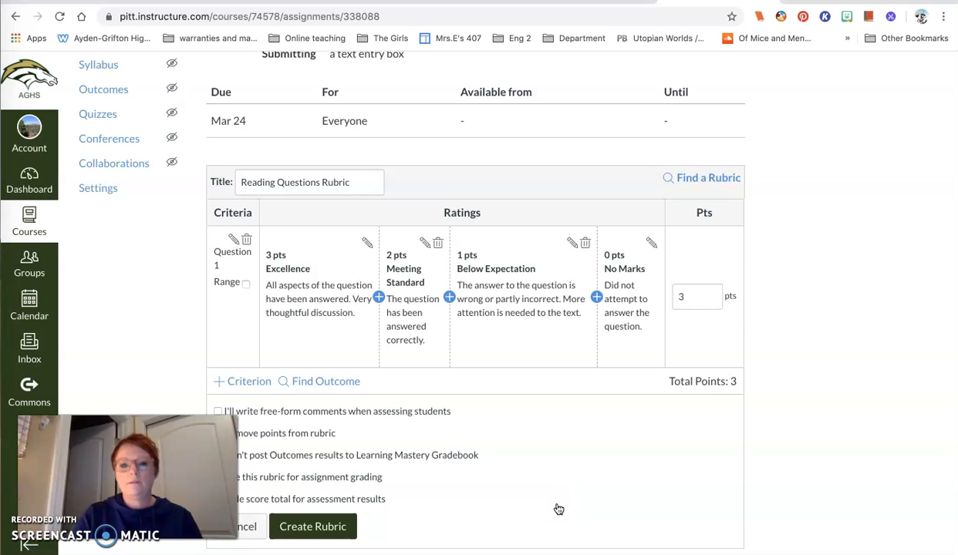
Duplicate the Question 1 criterion in the rubric and name the copy "Question 2"
scroll(558, 509, down, 2)
scroll(558, 509, up, 1)
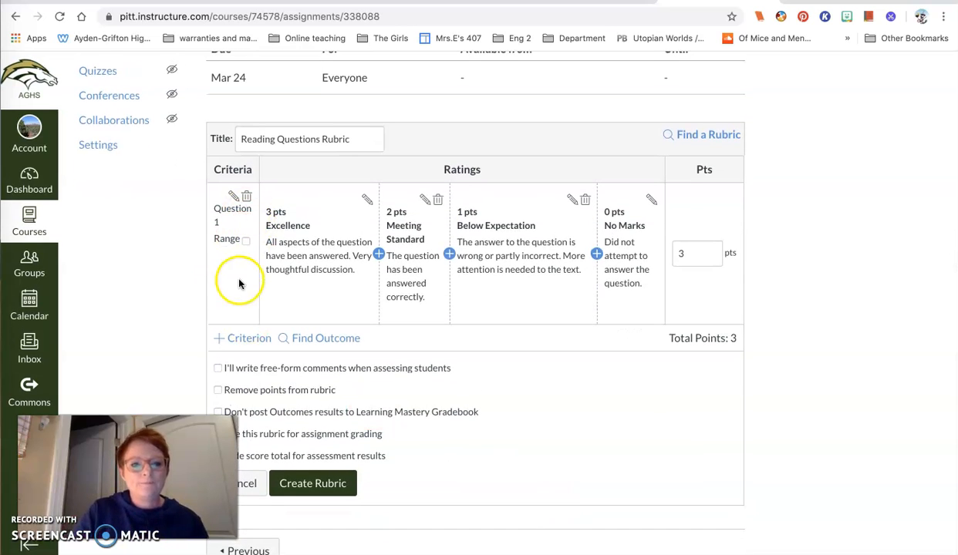
click(245, 340)
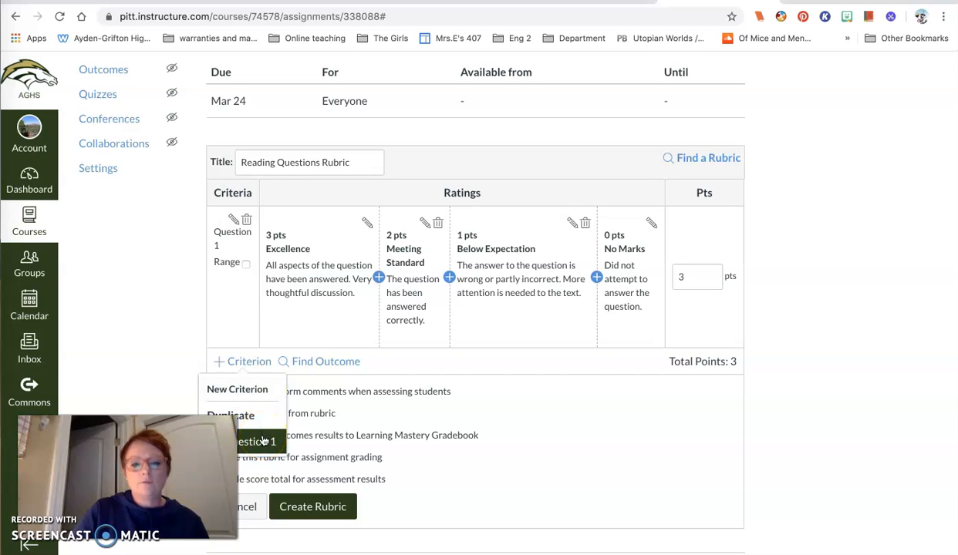
click(263, 441)
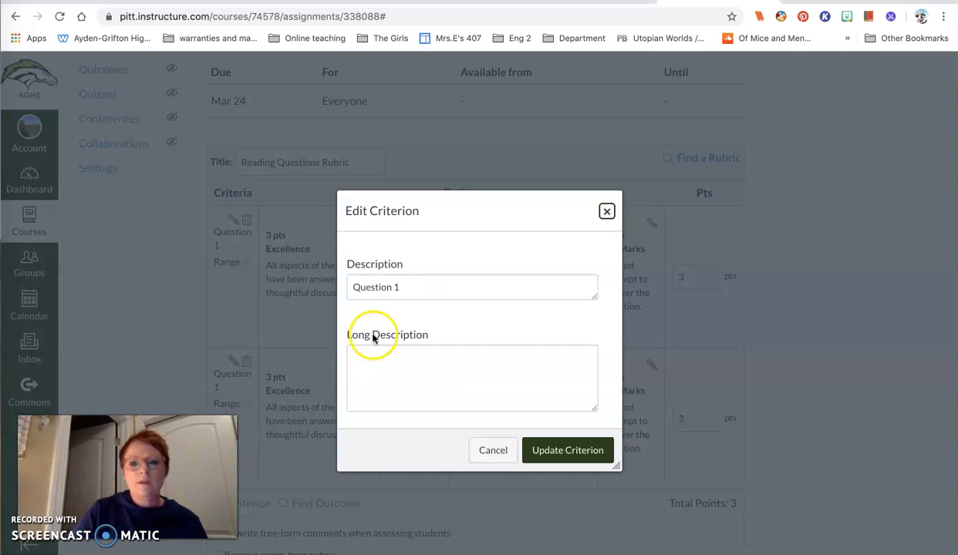
click(406, 286)
key(BackSpace)
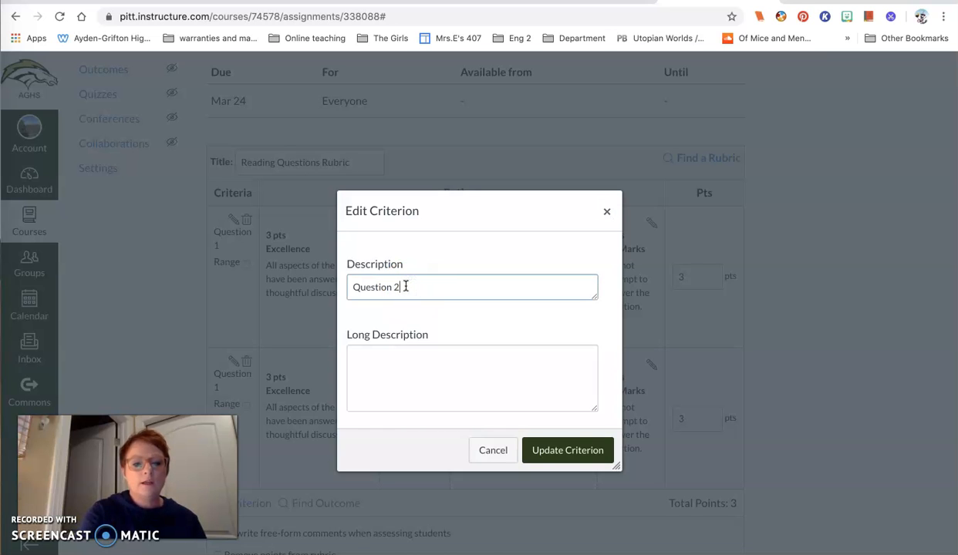
click(557, 452)
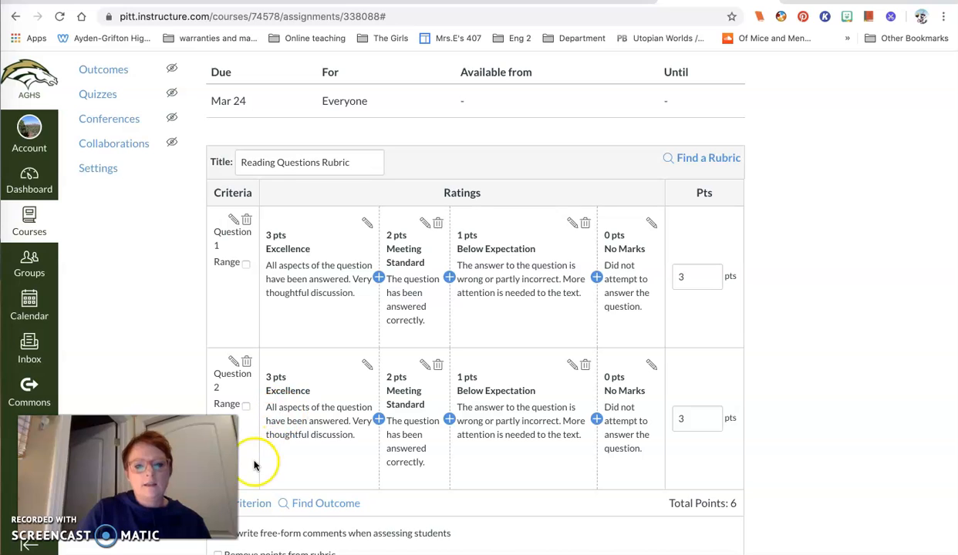
Duplicate the Question 2 criterion and name the copy "Question 3"
click(260, 503)
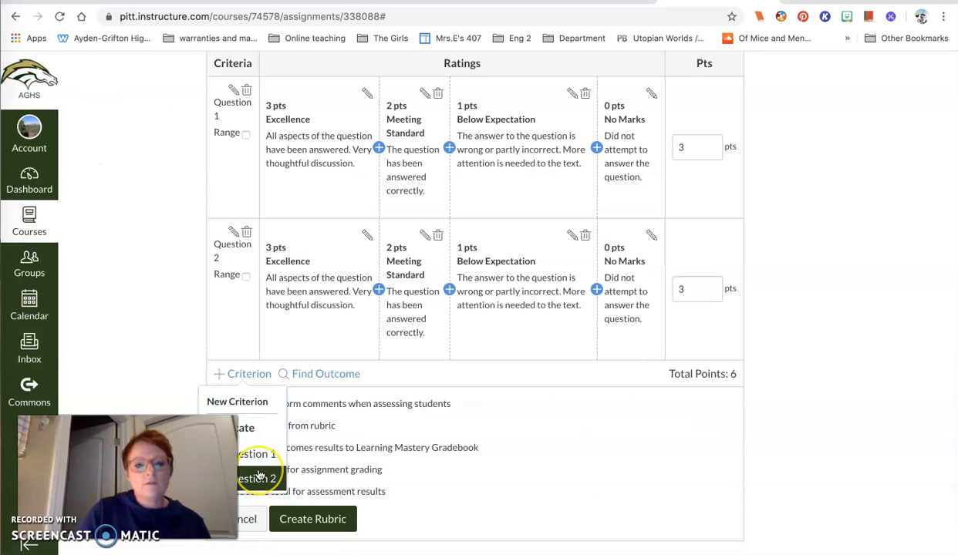
click(259, 476)
click(407, 288)
key(BackSpace)
text(3)
click(567, 449)
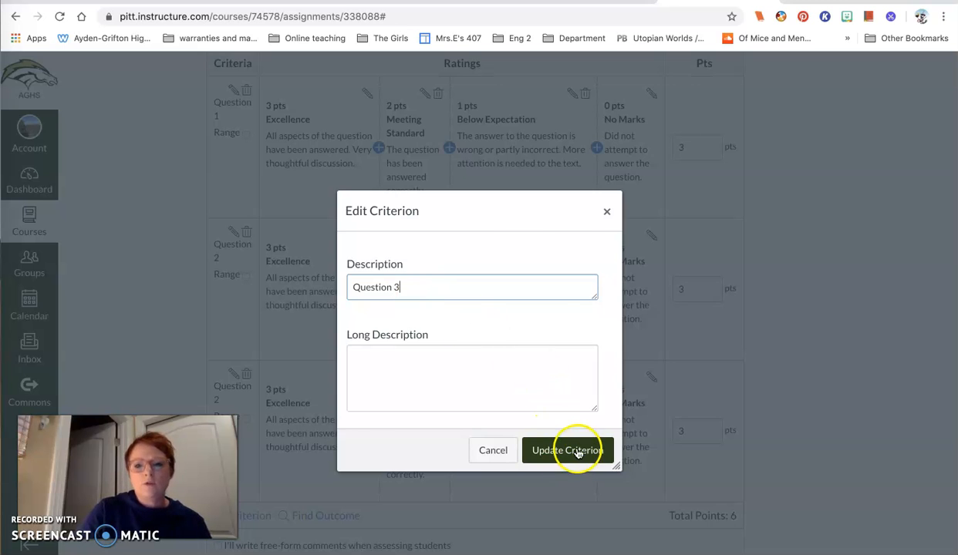
Add another criterion by duplicating Question 1 and name the copy "Question 4"
scroll(347, 525, down, 4)
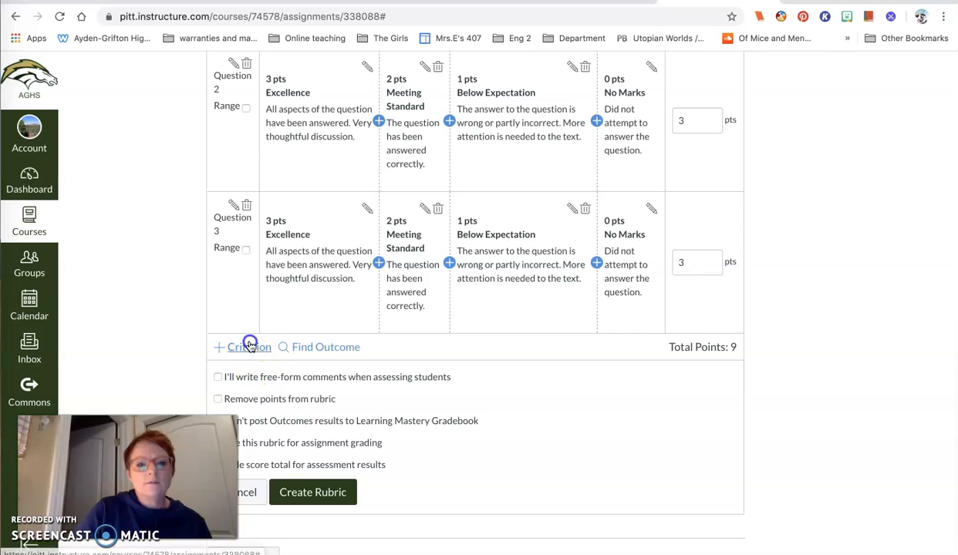
click(249, 345)
click(269, 465)
click(423, 283)
key(BackSpace)
text(4)
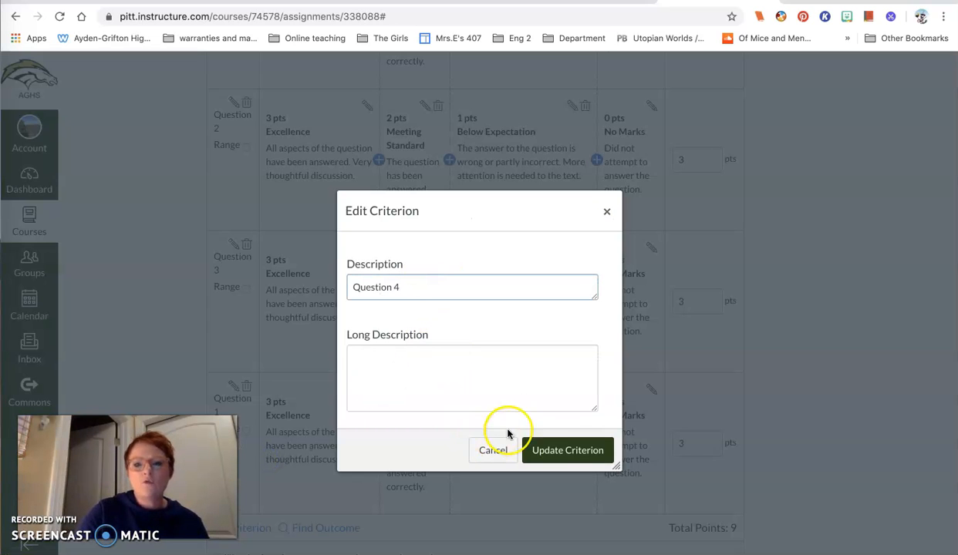
click(564, 447)
Add the last criterion by duplicating Question 1 and name the copy "Question 5"
scroll(347, 463, down, 5)
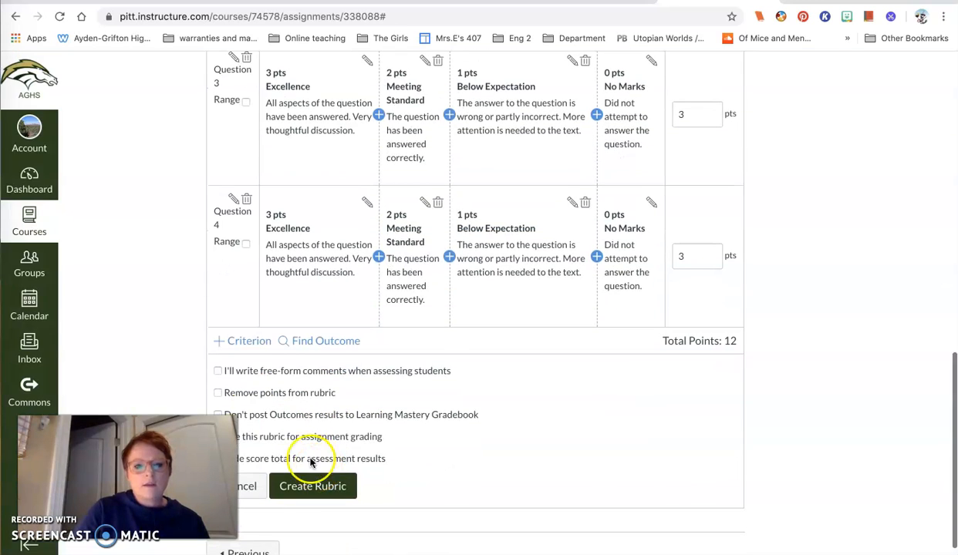
click(237, 340)
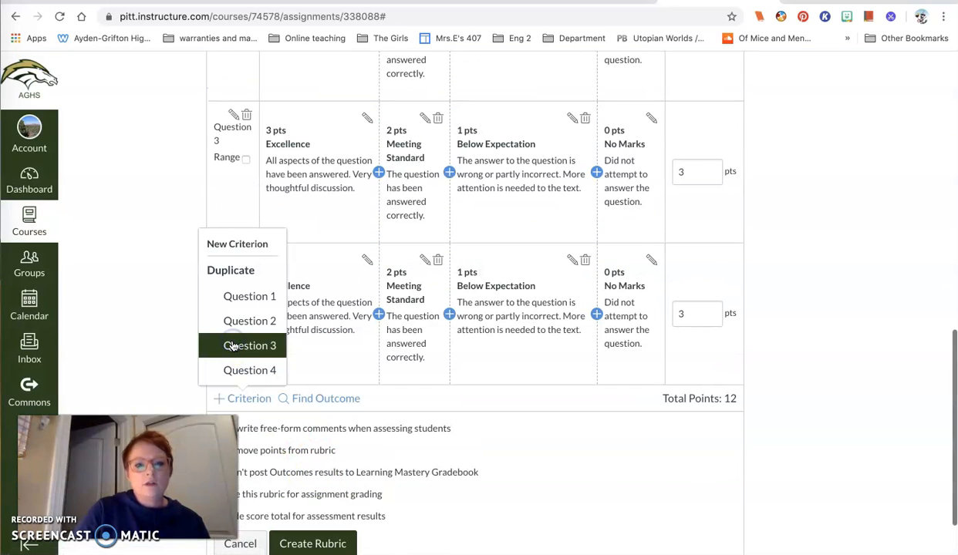
click(250, 296)
click(456, 290)
key(BackSpace)
text(5)
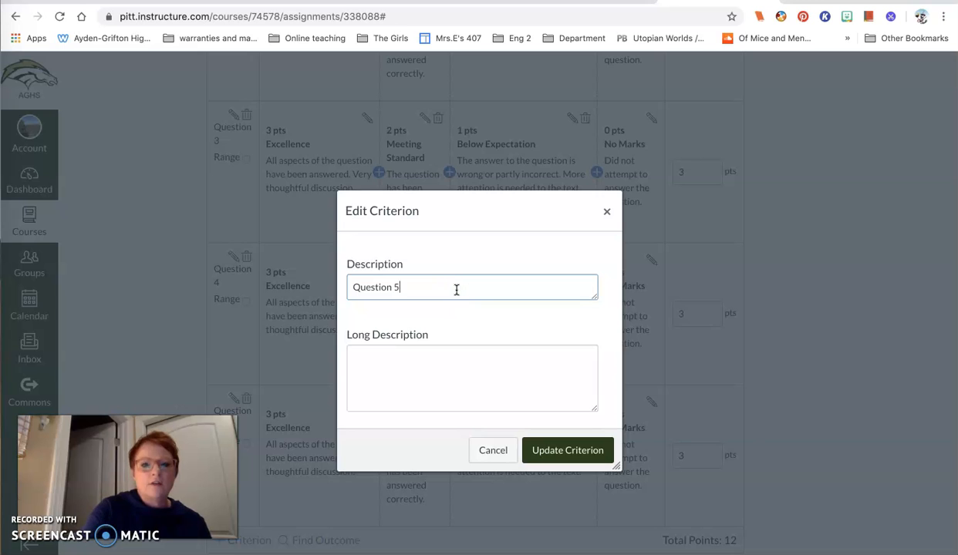
click(609, 460)
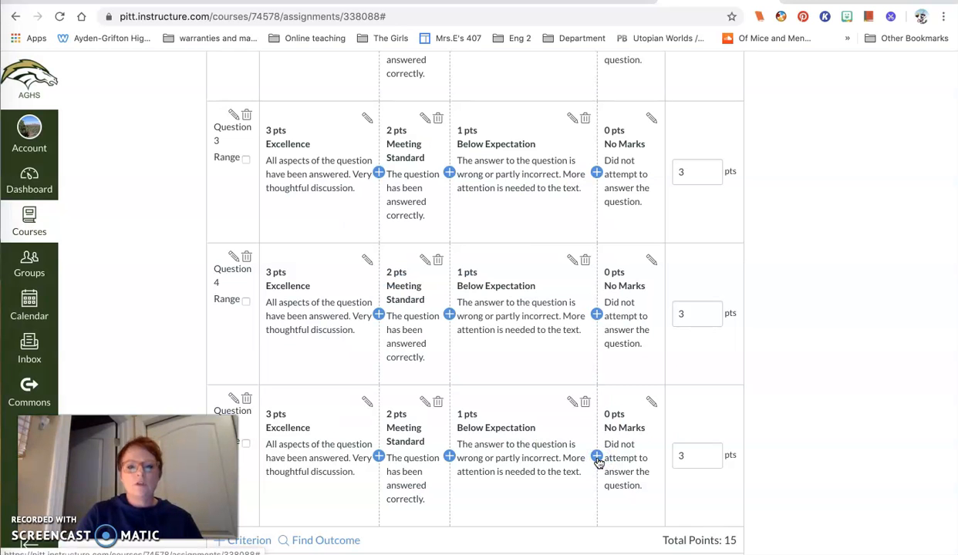
Check the rubric's five question criteria and enable the option to use this rubric for assignment grading
scroll(827, 402, up, 3)
scroll(827, 403, up, 4)
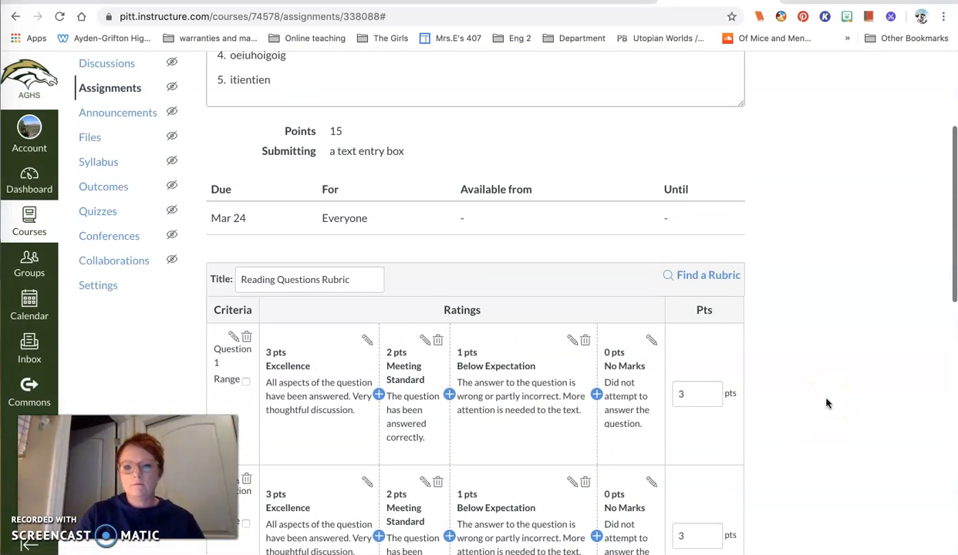
scroll(827, 402, down, 7)
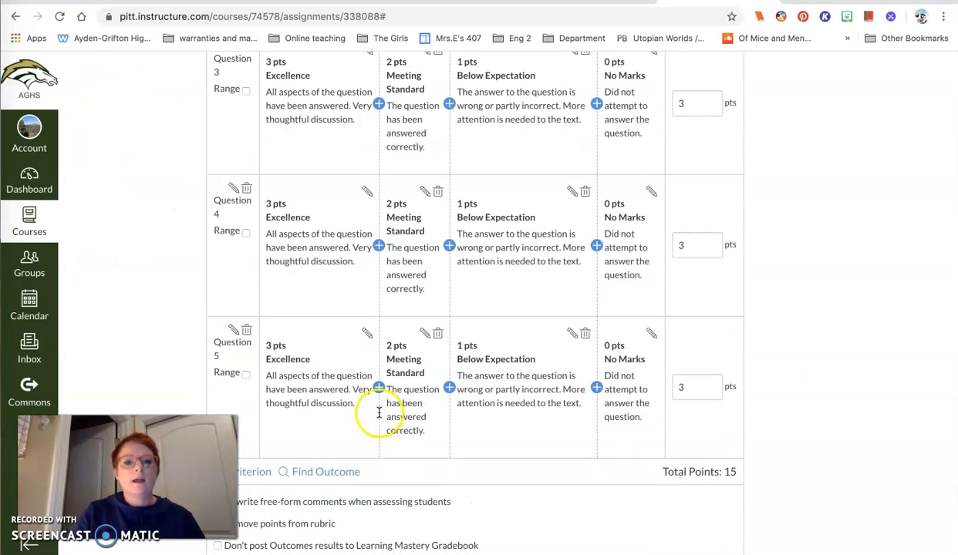
scroll(238, 328, up, 5)
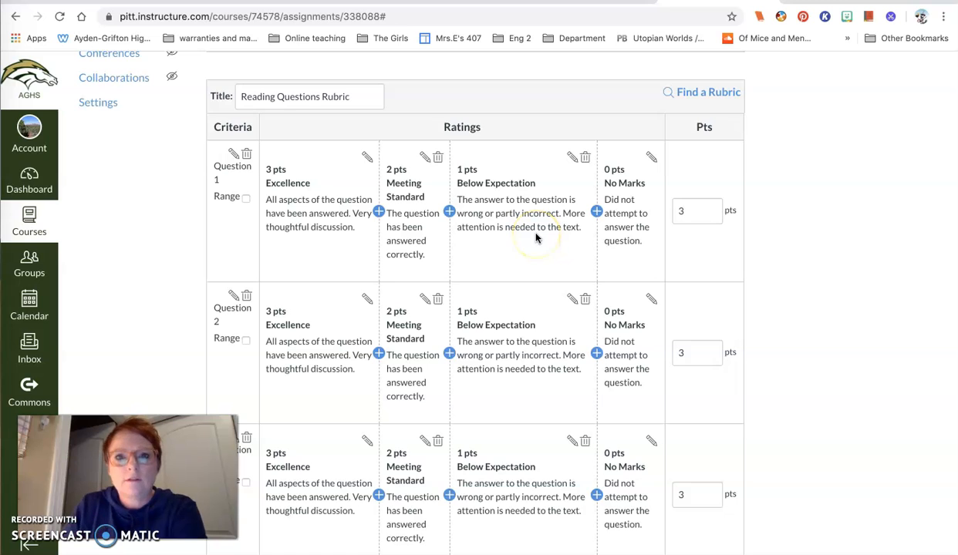
scroll(536, 237, down, 7)
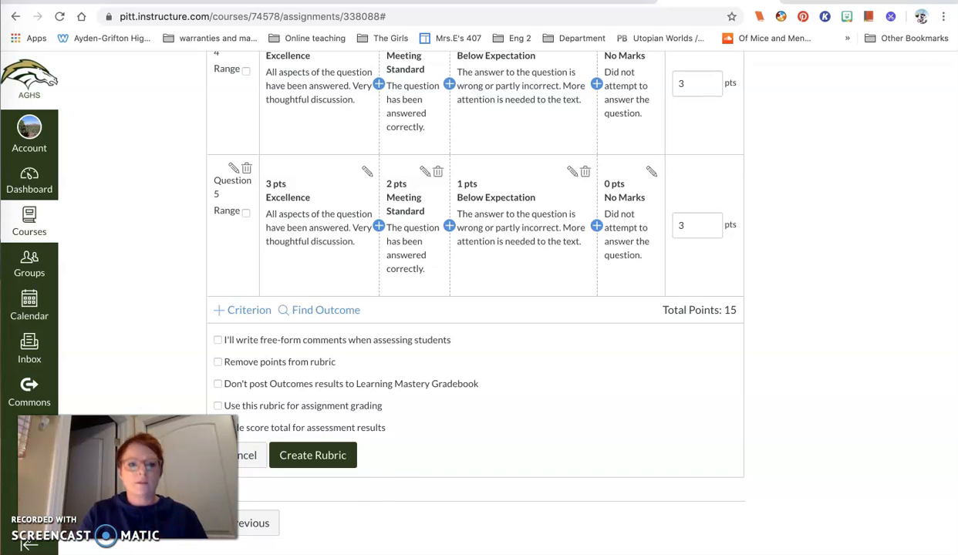
click(219, 407)
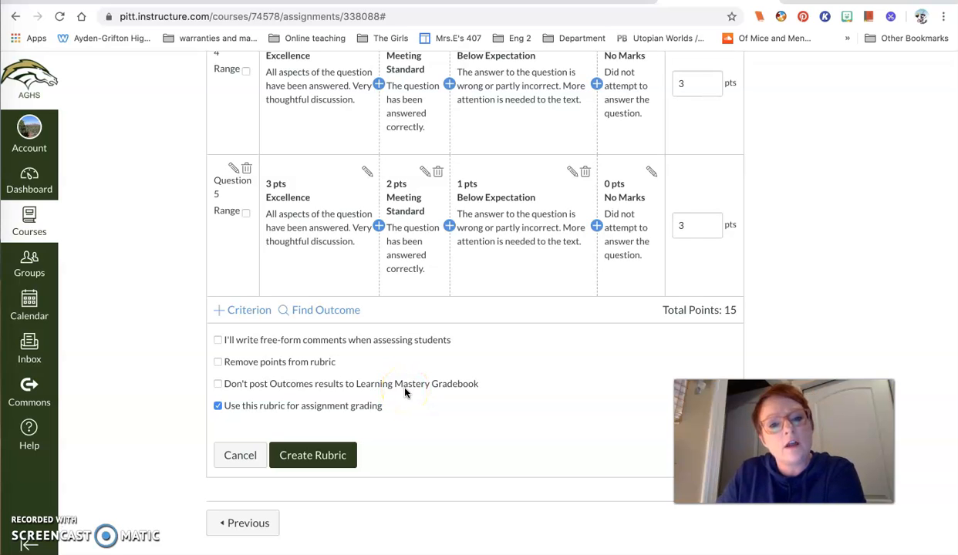
Remove points from the rubric and create it for the assignment
click(219, 367)
click(475, 376)
scroll(477, 378, up, 5)
scroll(477, 378, up, 3)
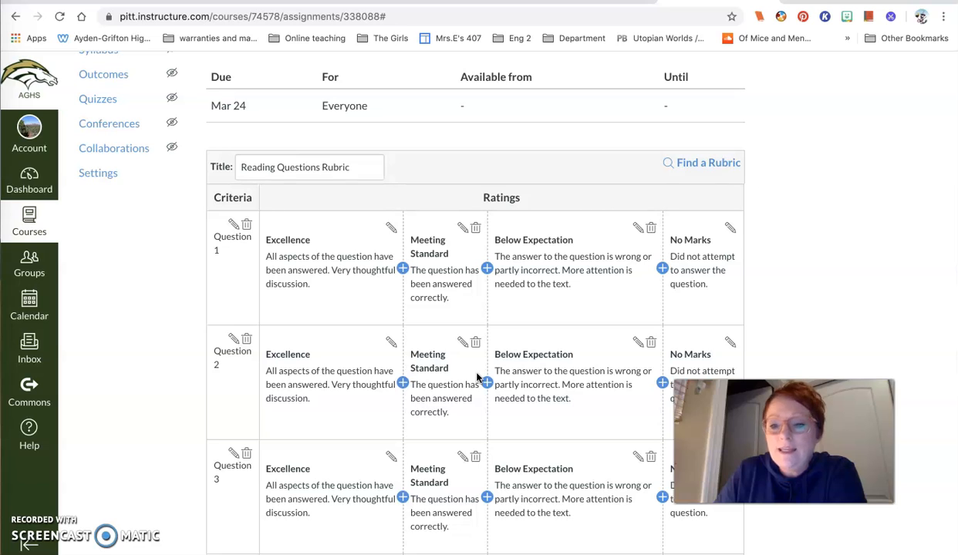
scroll(476, 378, down, 6)
click(328, 456)
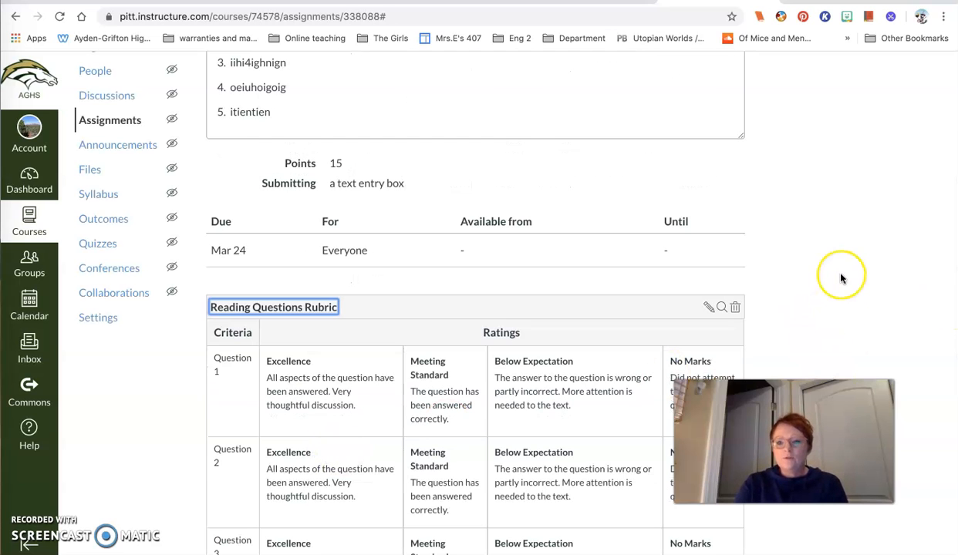
Review the Reading Quiz 1 assignment details and all question rows of the attached Reading Questions Rubric
scroll(841, 278, down, 5)
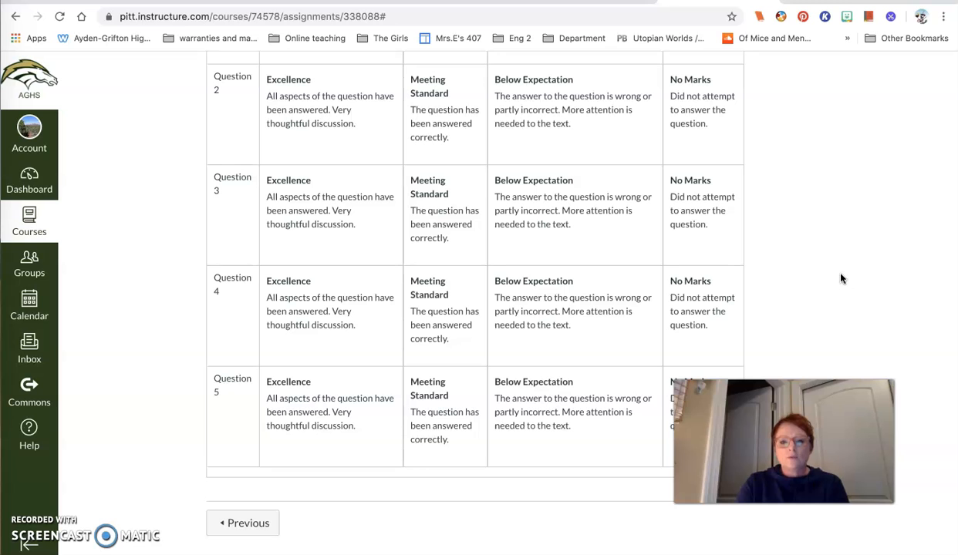
scroll(841, 279, up, 5)
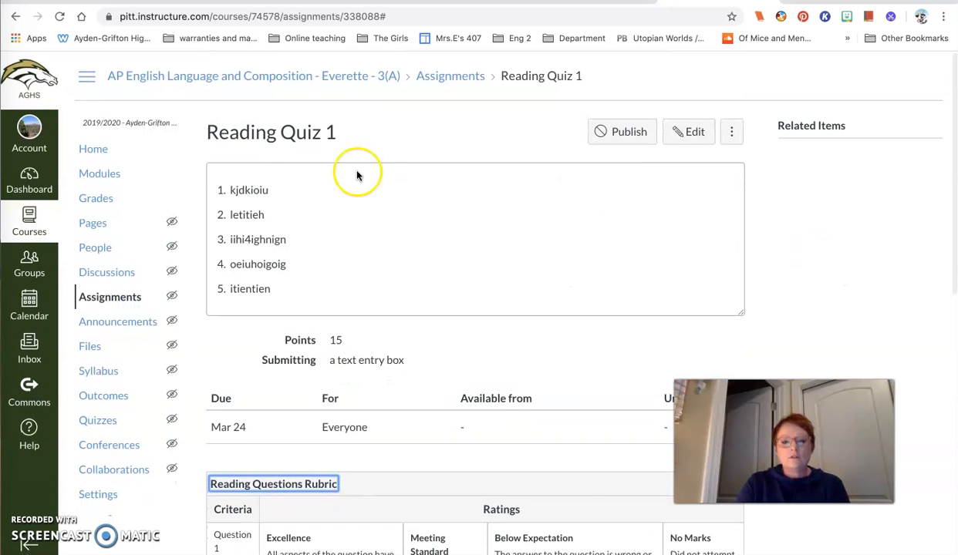
scroll(370, 247, down, 4)
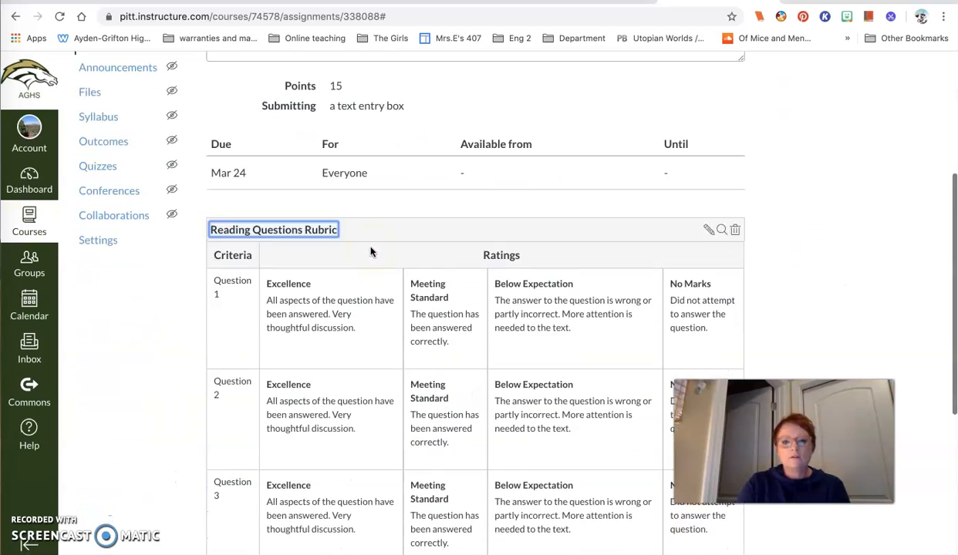
scroll(370, 251, down, 4)
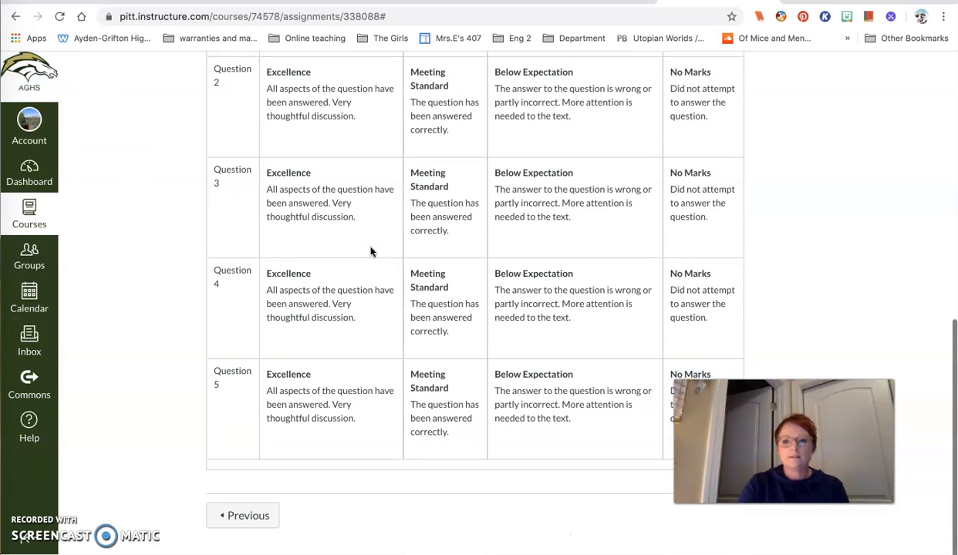
scroll(370, 251, up, 8)
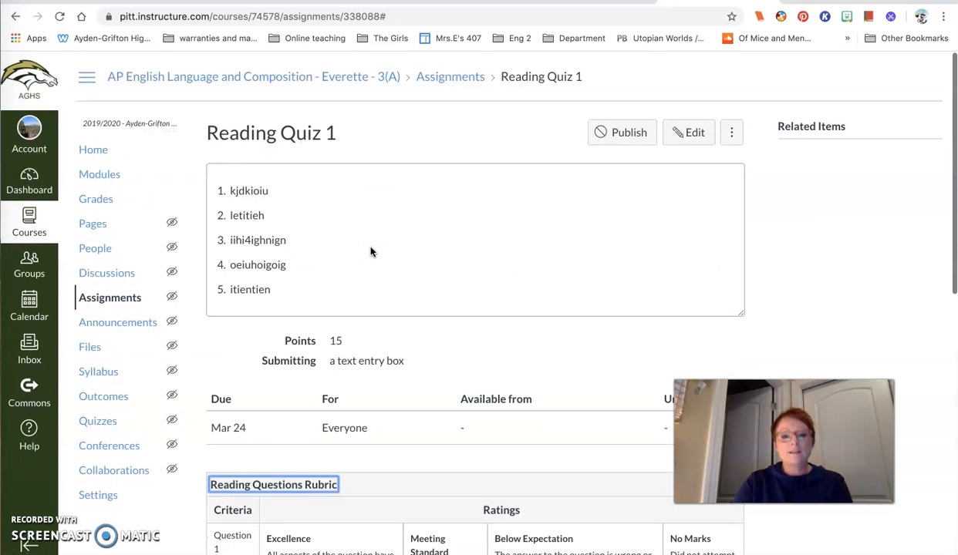